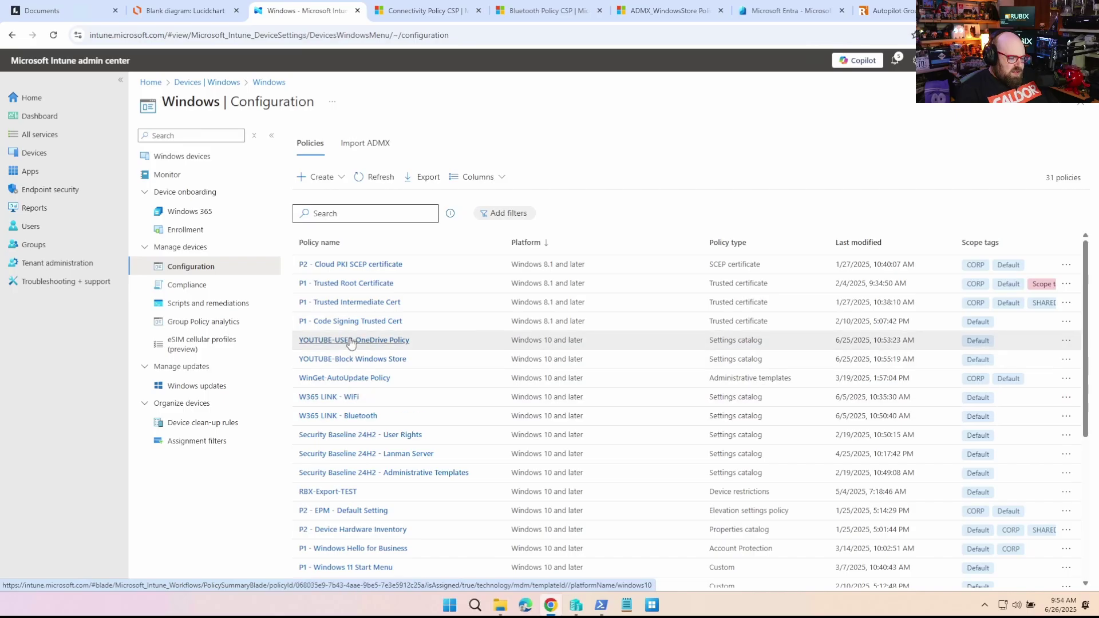
# - Open the YOUTUBE-USER-OneDrive Policy device configuration profile
pyautogui.click(348, 341)
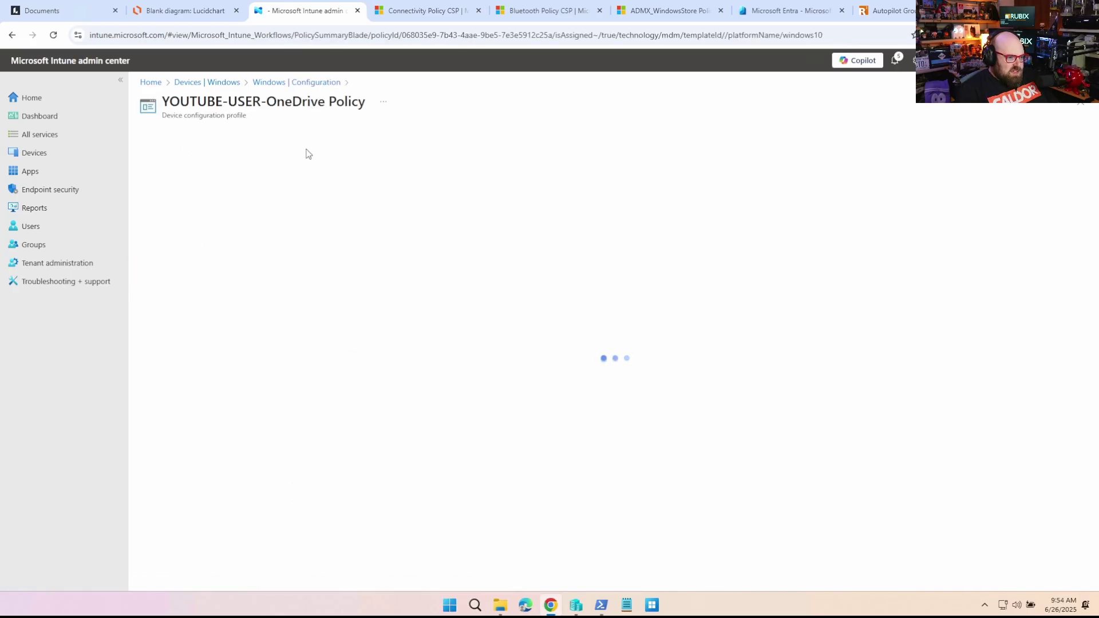
# - Scroll through the OneDrive policy's properties, assignments and configuration settings
pyautogui.scroll(-4, 425, 215)
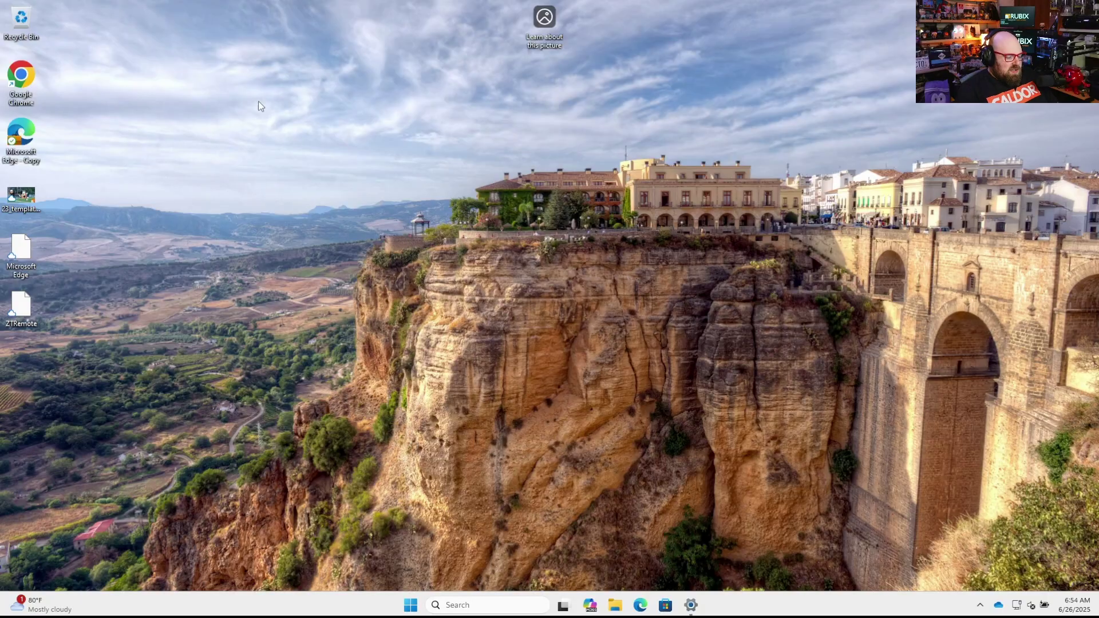
# - Launch Microsoft Store from a Start search for 'store', then close it
pyautogui.click(407, 607)
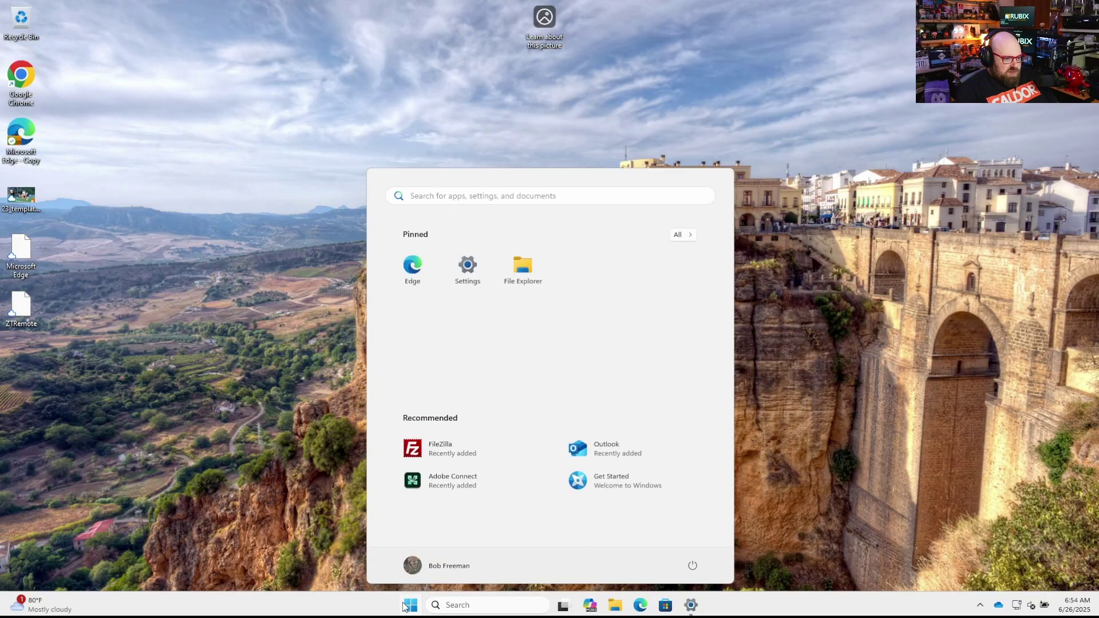
pyautogui.write('store')
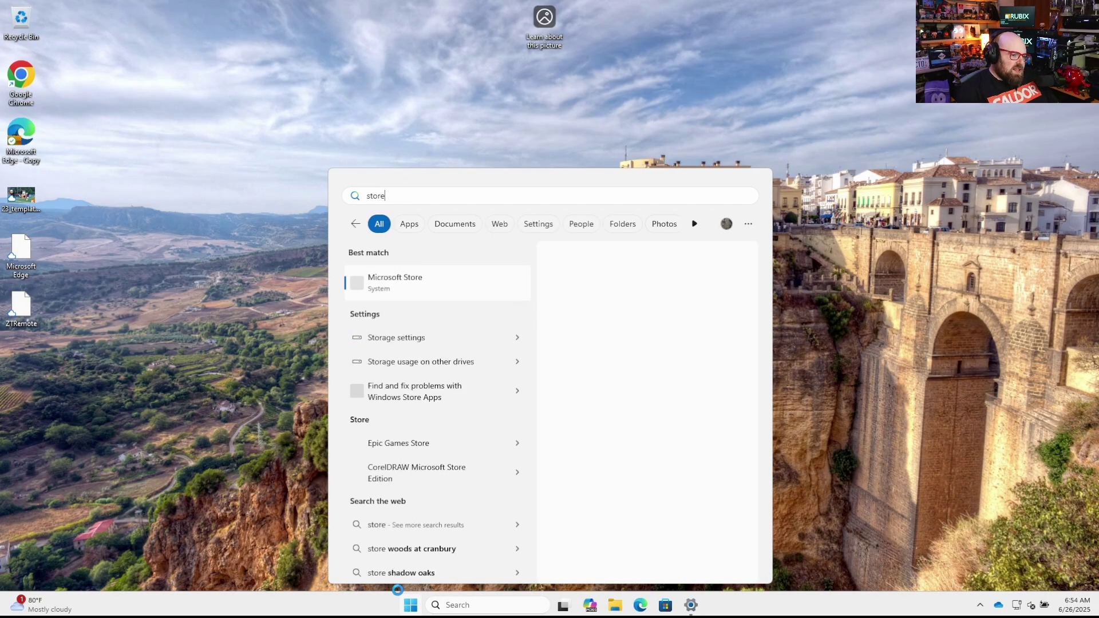
pyautogui.click(407, 279)
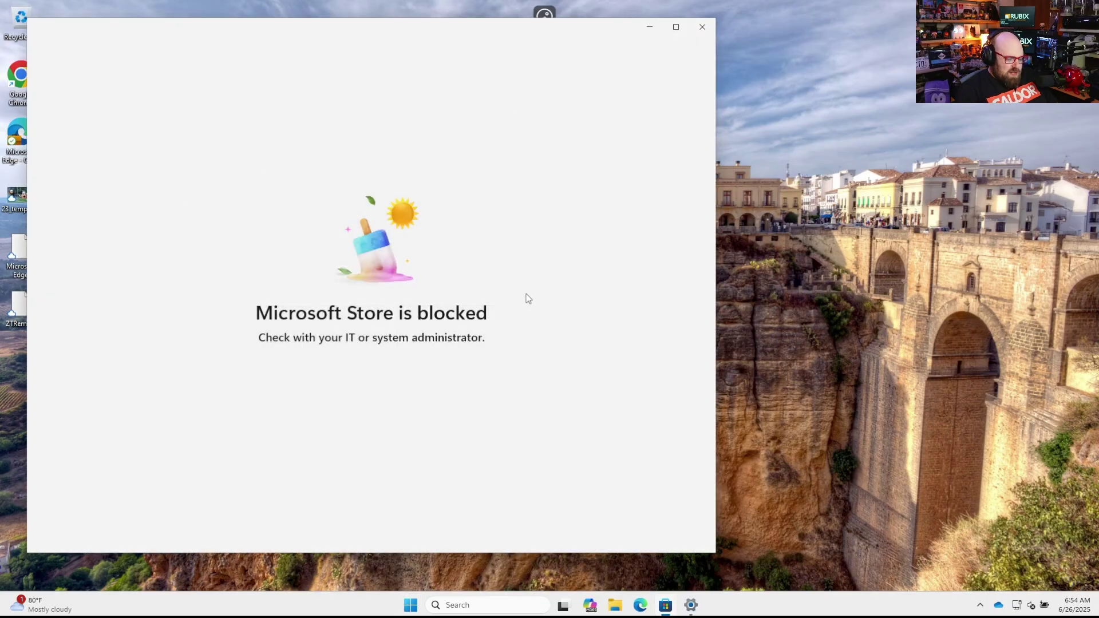
pyautogui.click(703, 27)
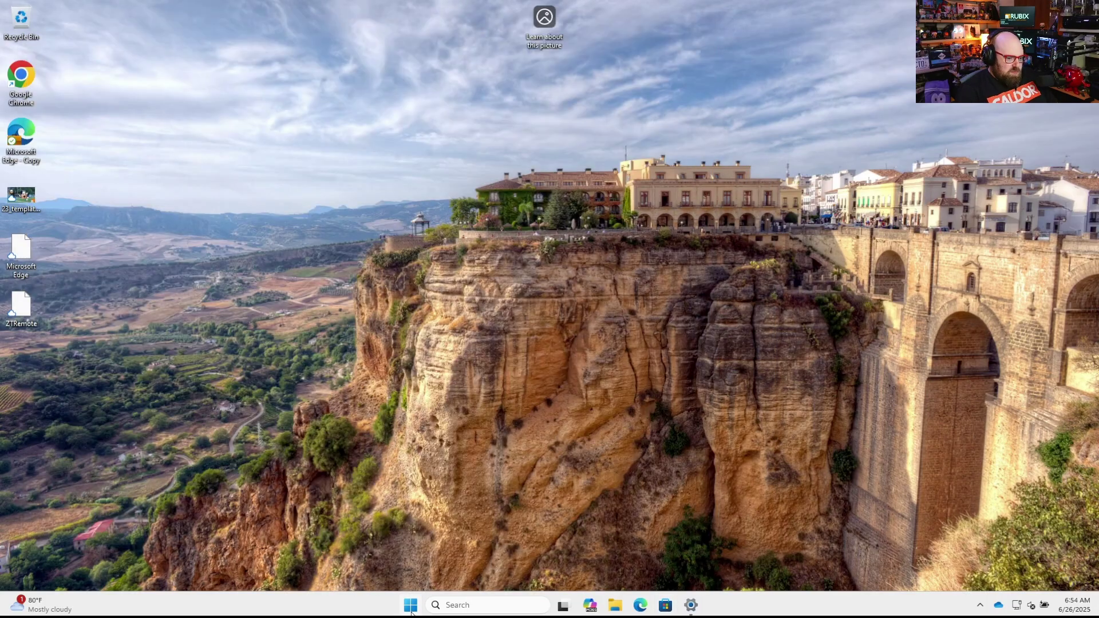
# - Switch to the other user session, then launch and close Microsoft Store there
pyautogui.click(412, 605)
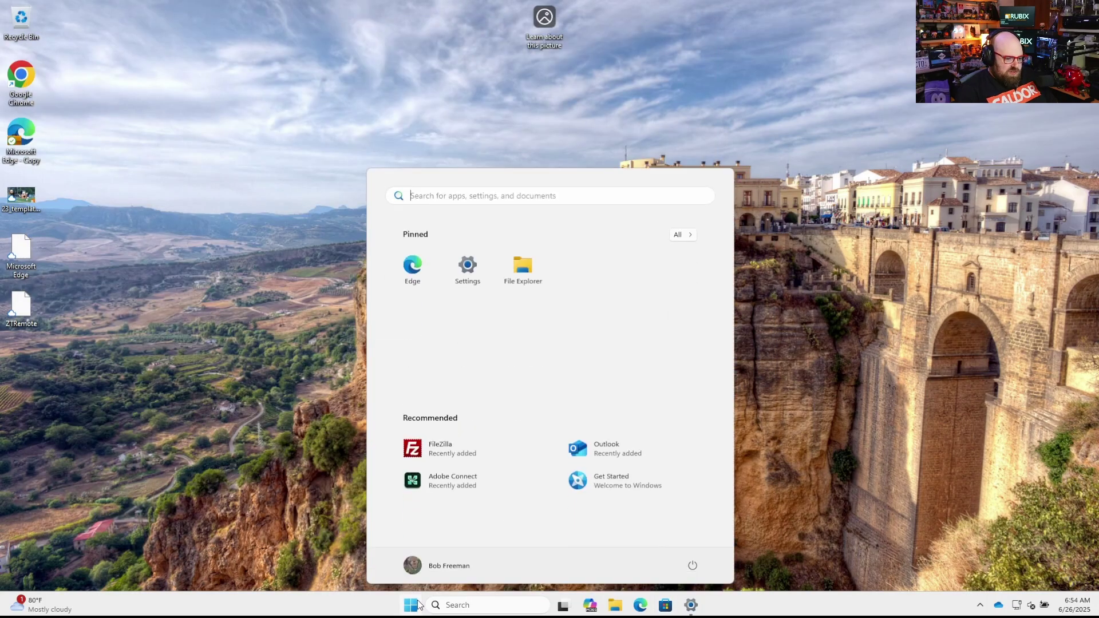
pyautogui.click(405, 569)
pyautogui.click(567, 492)
pyautogui.click(607, 541)
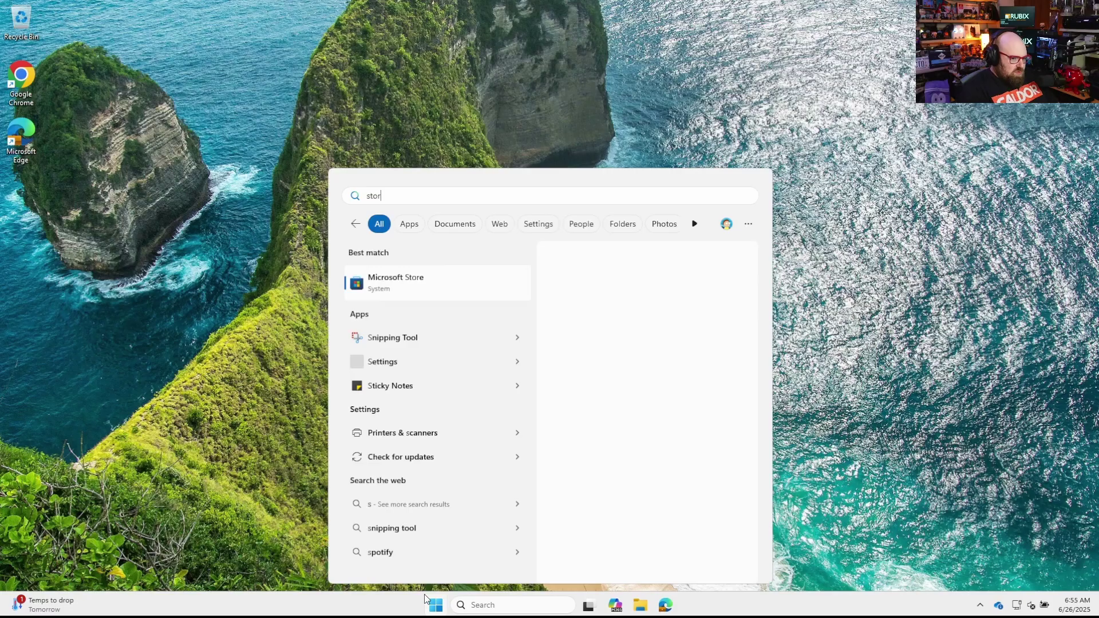
pyautogui.write('e')
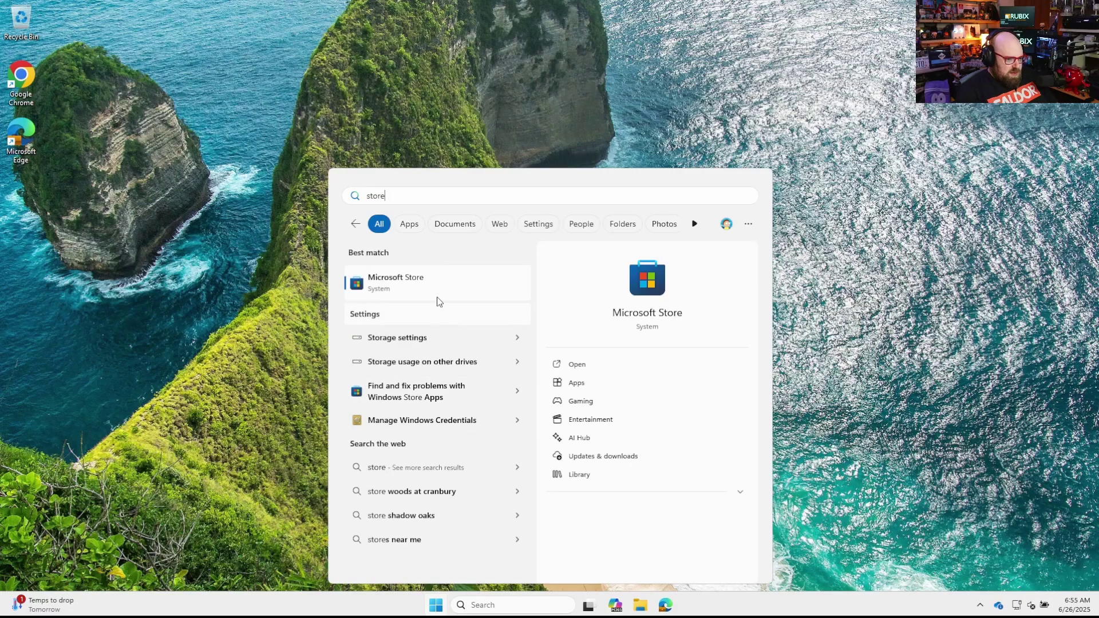
pyautogui.click(435, 285)
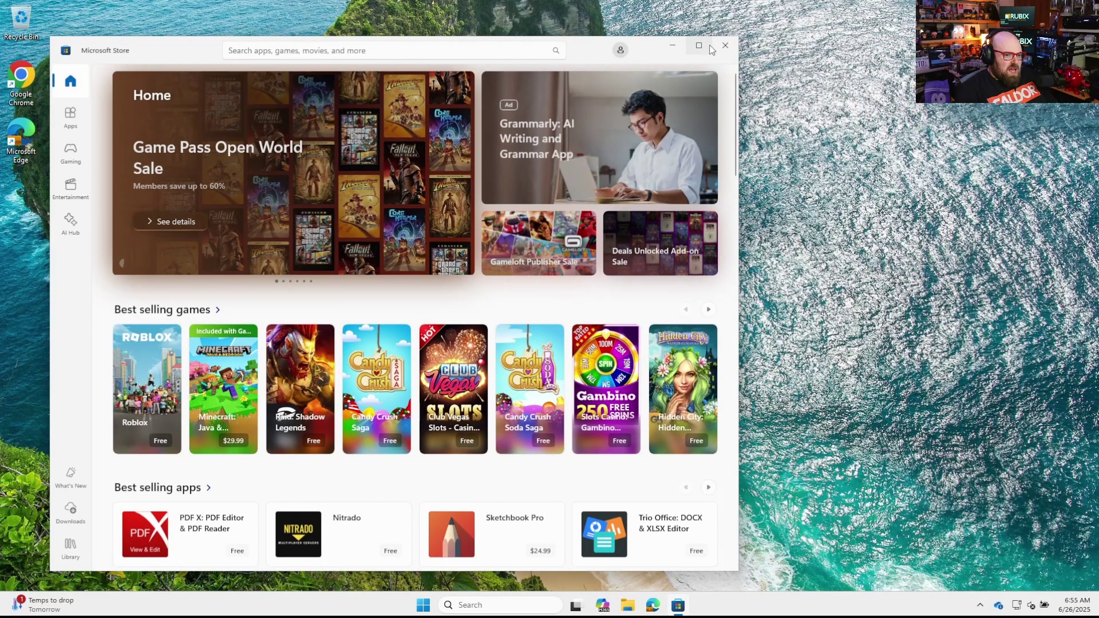
pyautogui.click(725, 45)
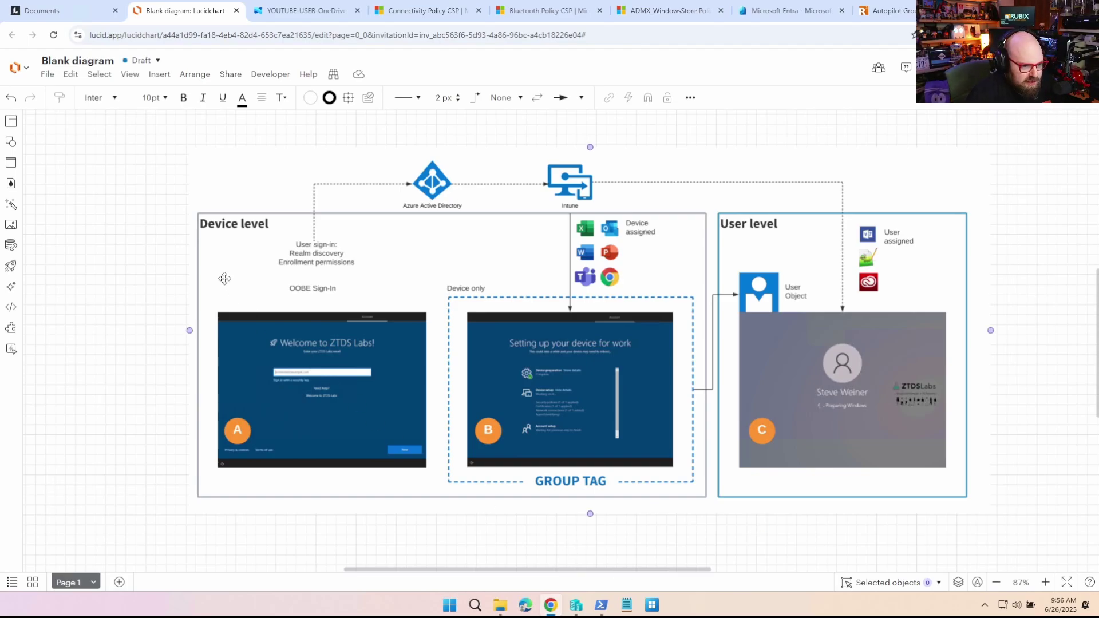
pyautogui.click(435, 428)
pyautogui.scroll(3, 435, 427)
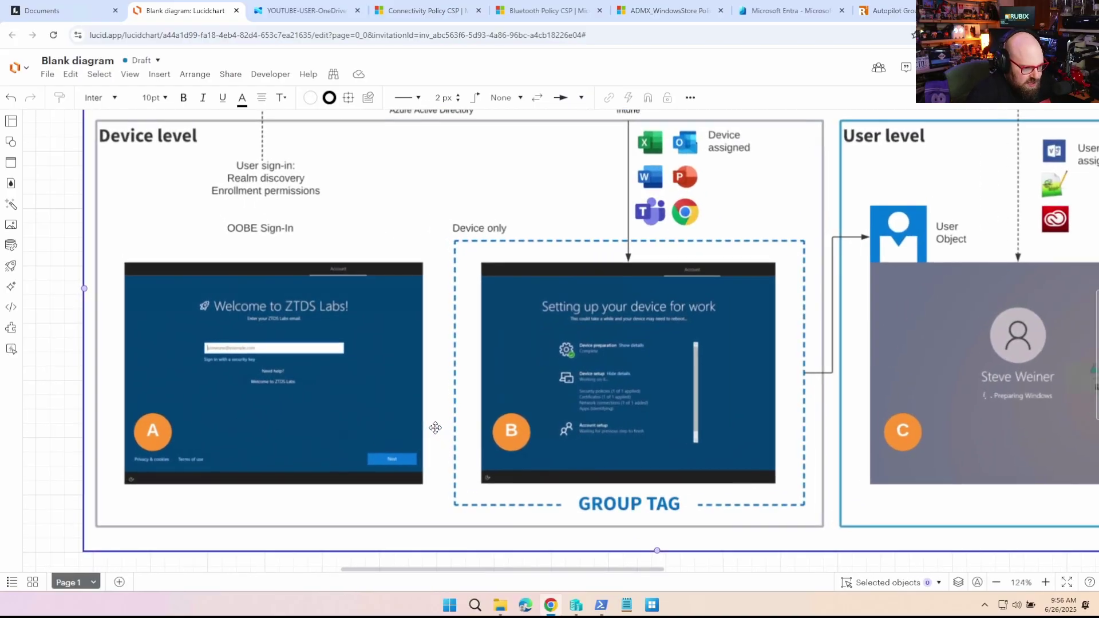
pyautogui.scroll(-1, 242, 319)
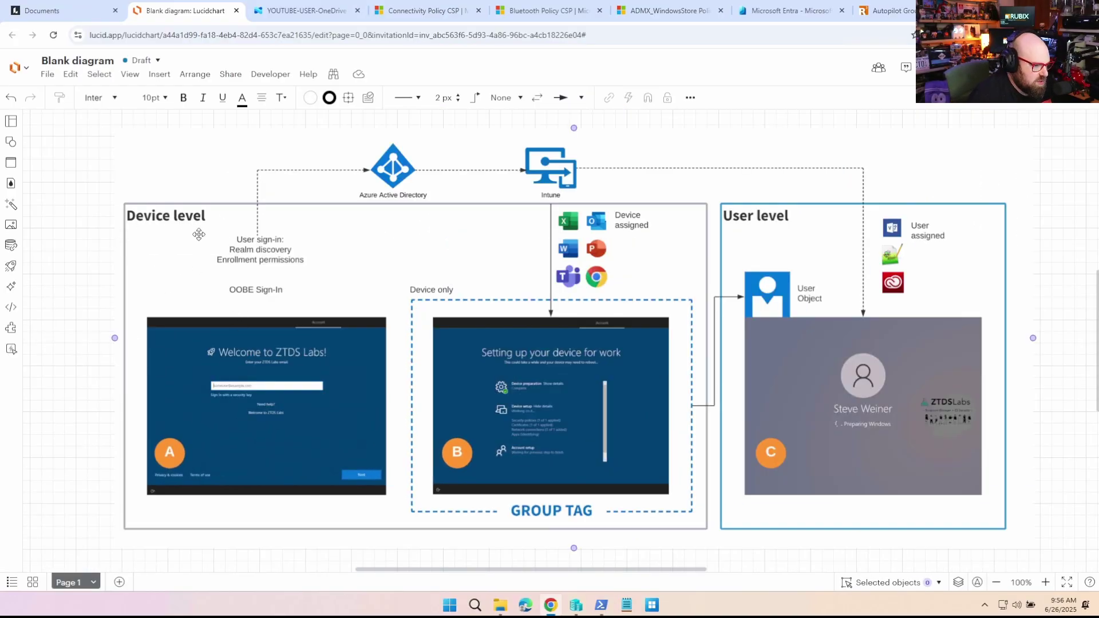
pyautogui.scroll(5, 241, 404)
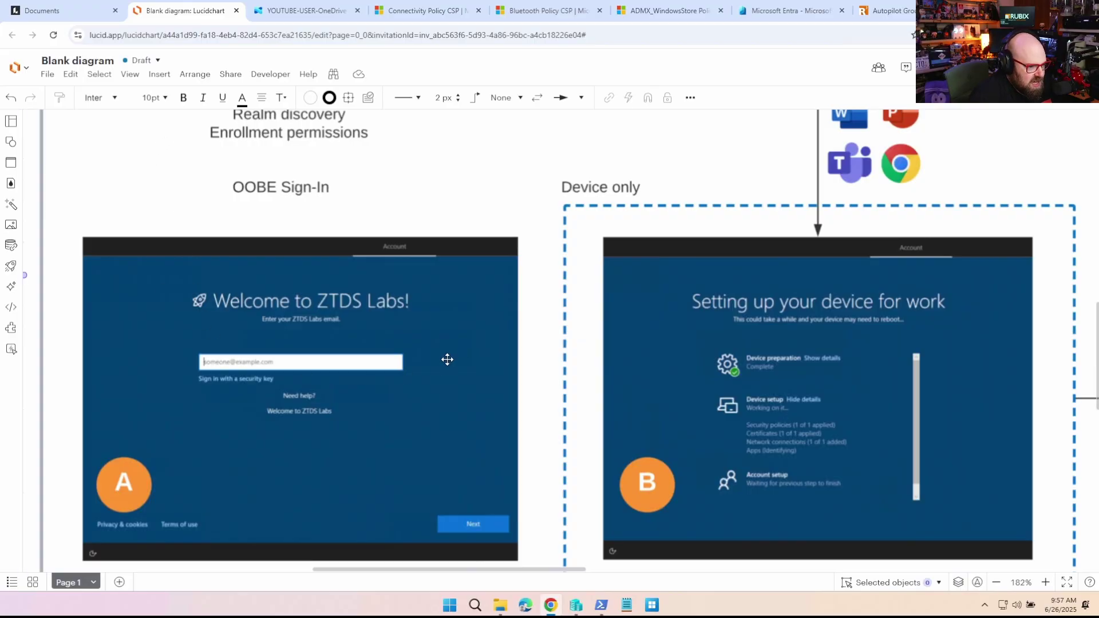
pyautogui.hscroll(7, 367, 376)
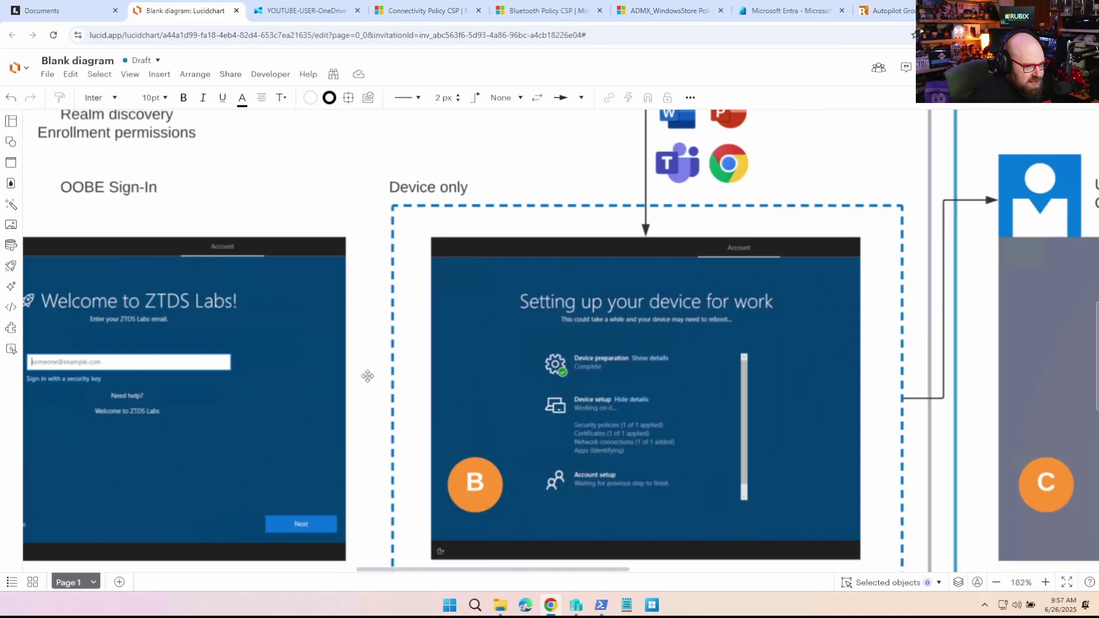
pyautogui.scroll(-5, 446, 382)
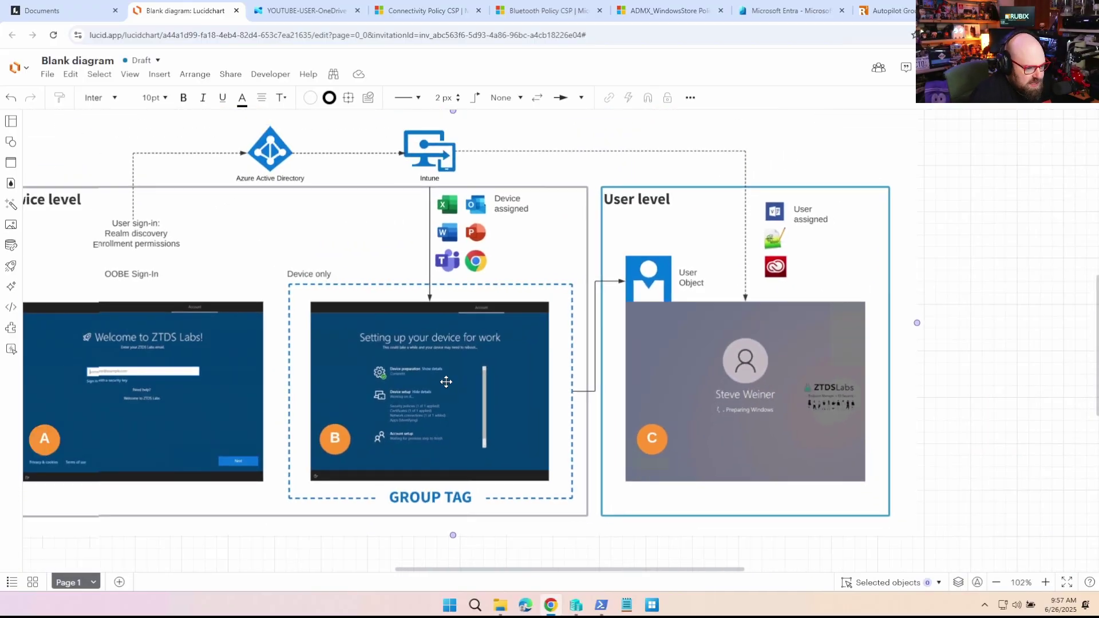
pyautogui.scroll(6, 329, 316)
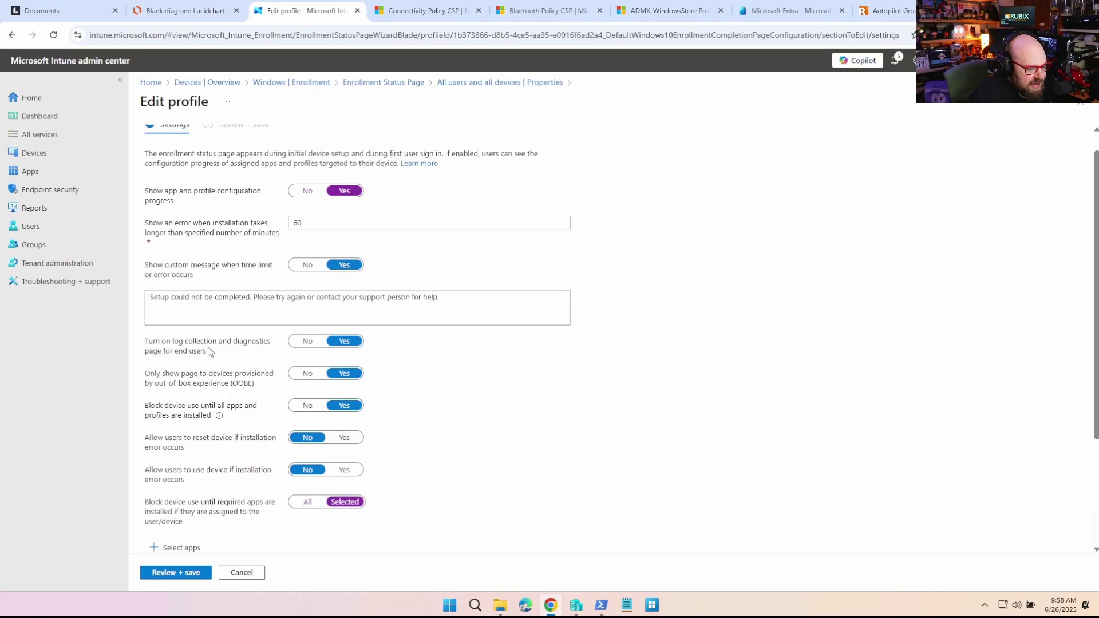
# - Add 7-Zip, Adobe Acrobat Reader DC and M365 Apps as the ESP's blocking apps
pyautogui.scroll(-3, 492, 336)
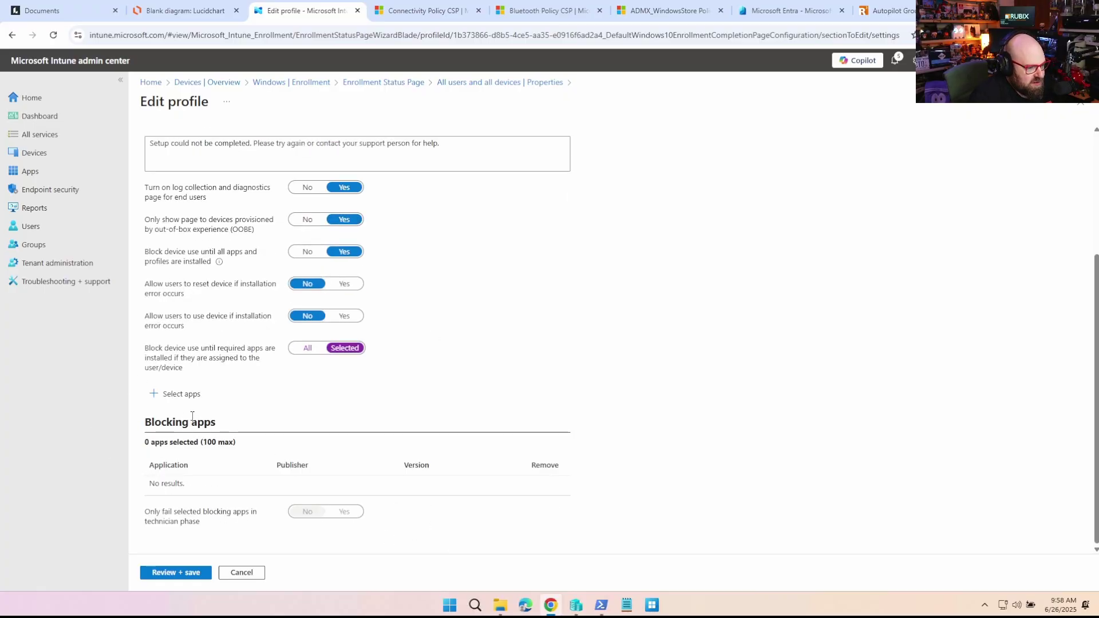
pyautogui.click(174, 395)
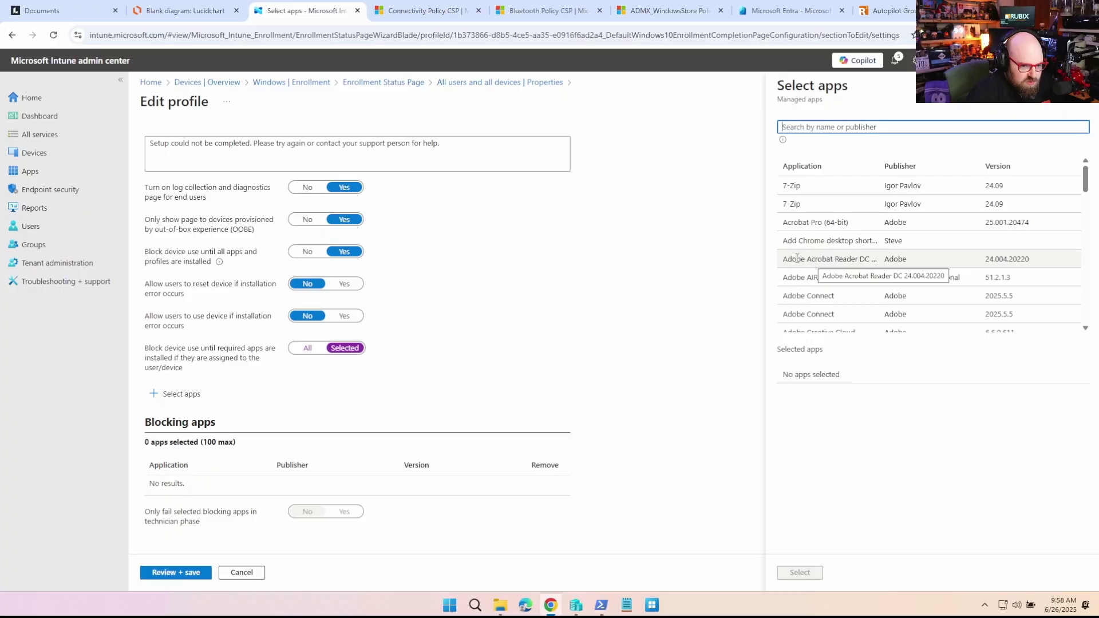
pyautogui.click(797, 258)
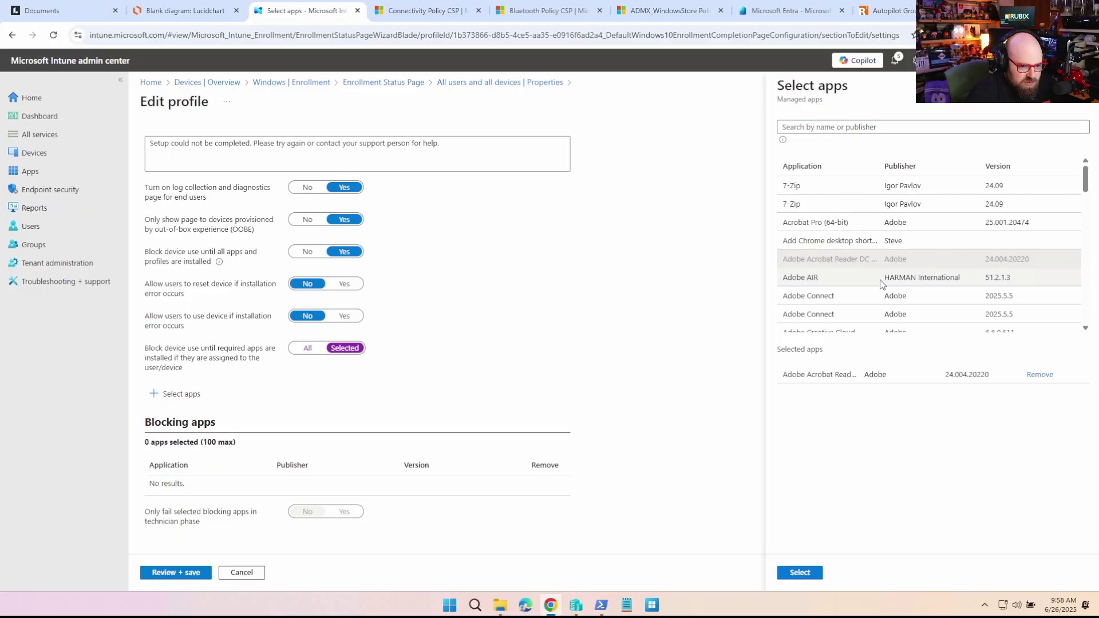
pyautogui.click(830, 185)
pyautogui.click(818, 128)
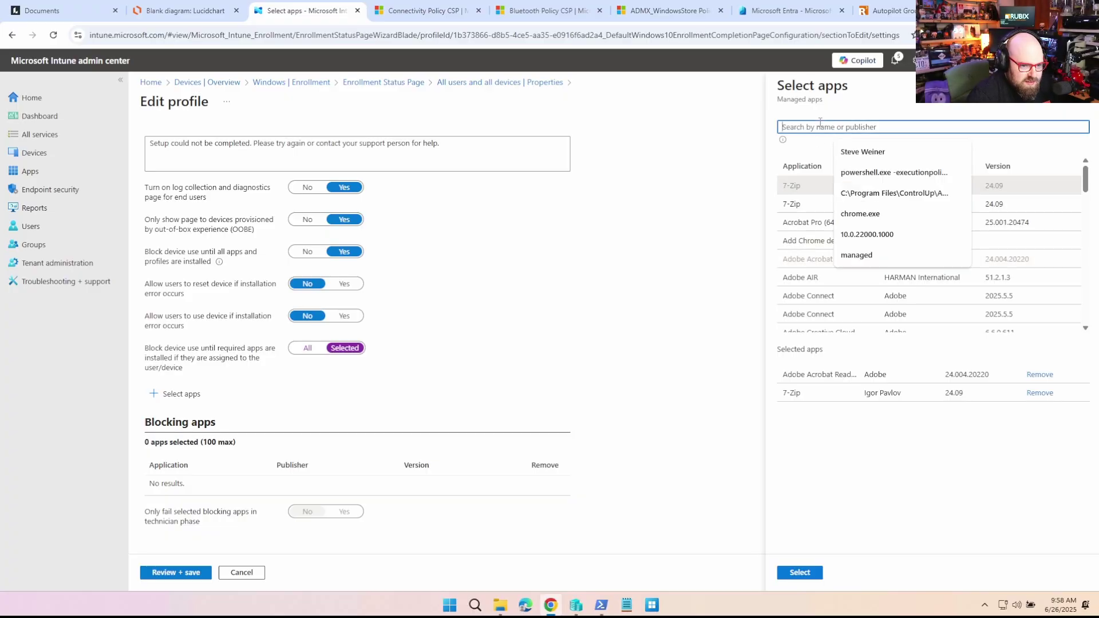
pyautogui.write('m365')
pyautogui.click(802, 185)
pyautogui.click(800, 572)
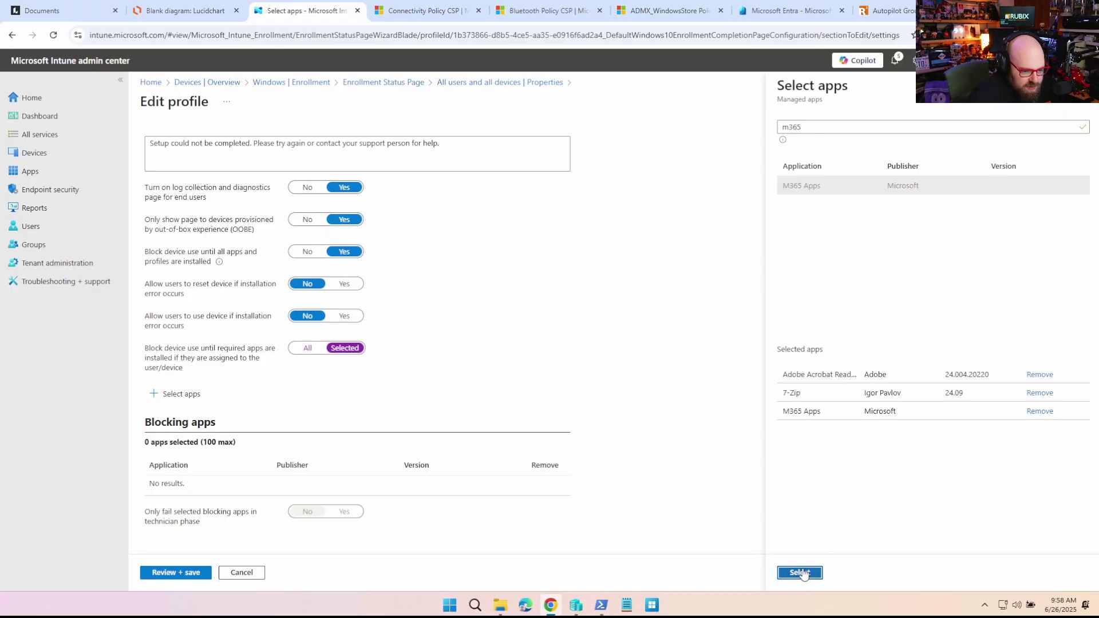
pyautogui.scroll(-1, 189, 482)
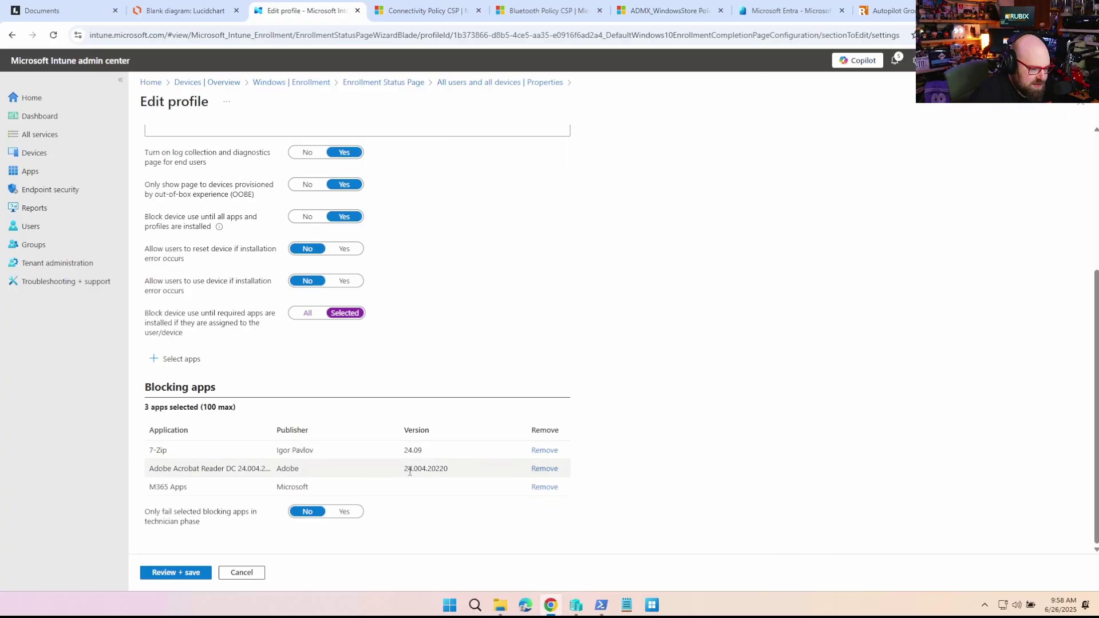
pyautogui.hotkey('ctrl', 'shift', 'Tab')
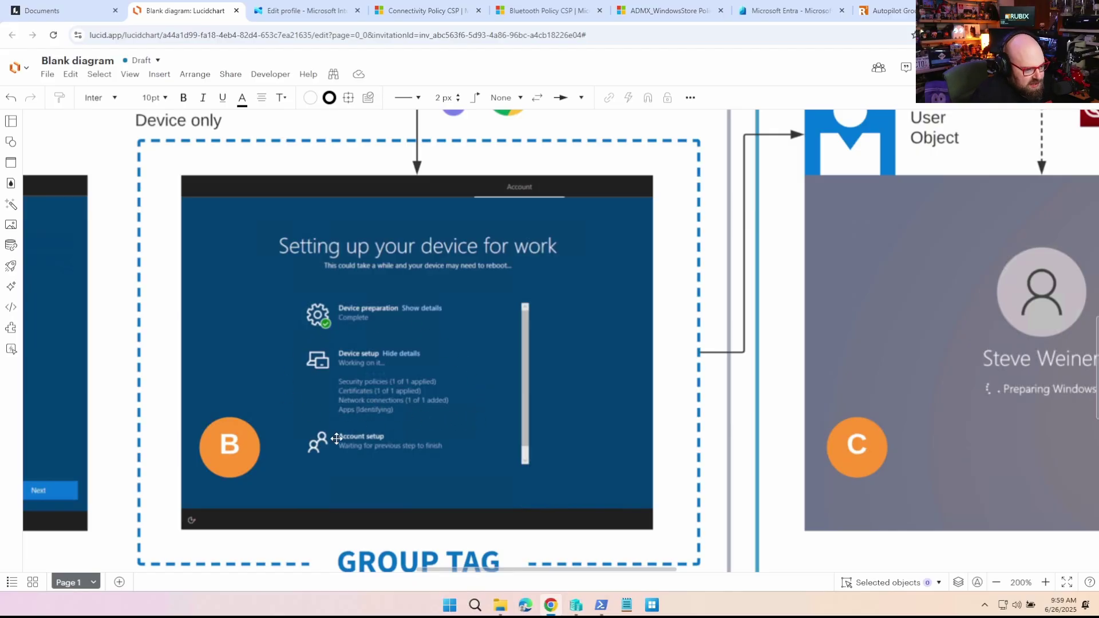
pyautogui.scroll(-6, 392, 443)
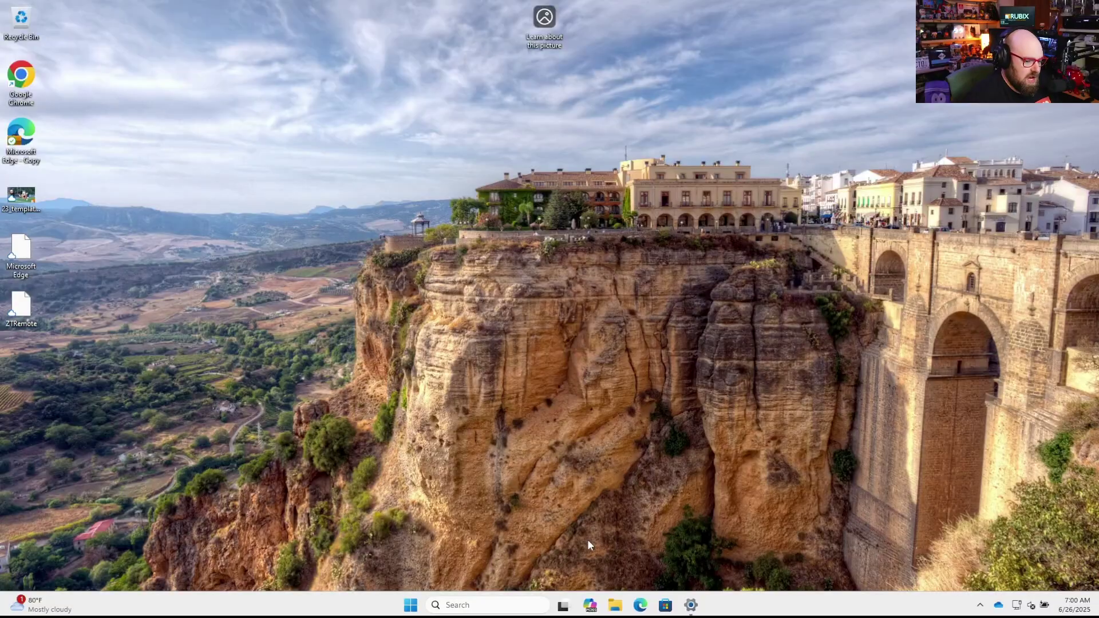
# - Open Company Portal from Start and go to its Home page
pyautogui.click(411, 605)
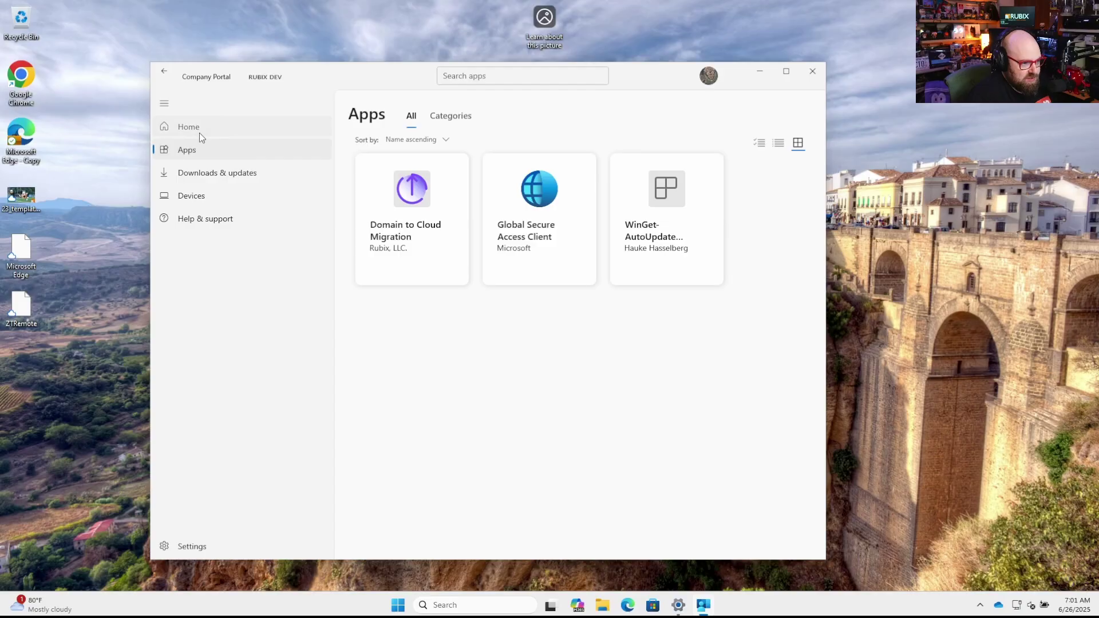
pyautogui.click(189, 127)
pyautogui.scroll(-2, 550, 364)
pyautogui.scroll(2, 550, 370)
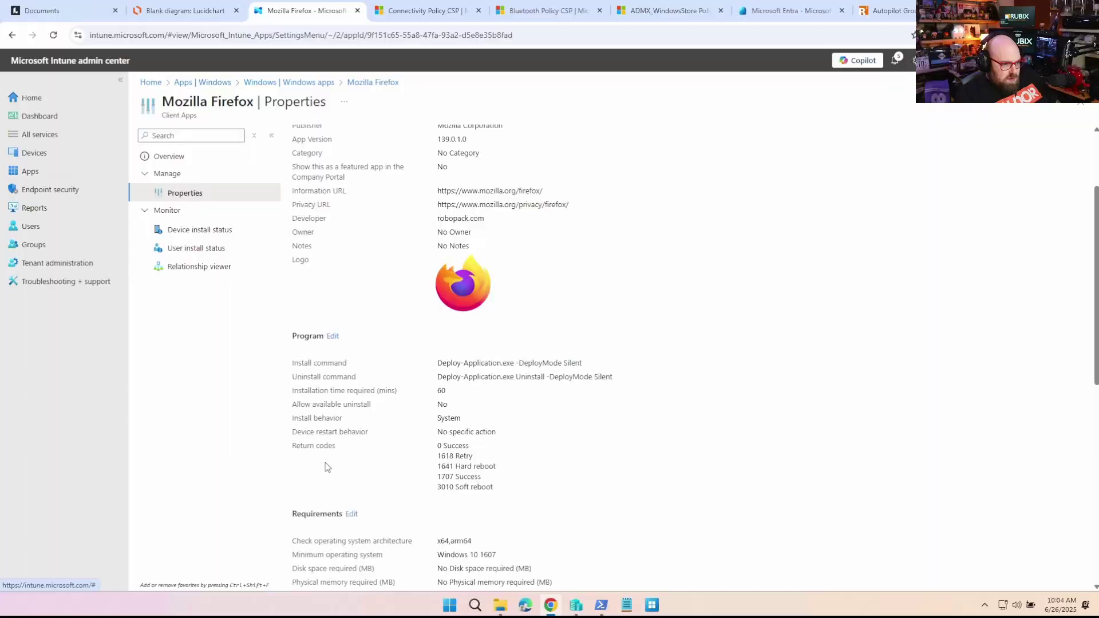
# - Add YOUTUBE_Users under Firefox's Available for enrolled devices assignment, then review and save
pyautogui.scroll(2, 427, 232)
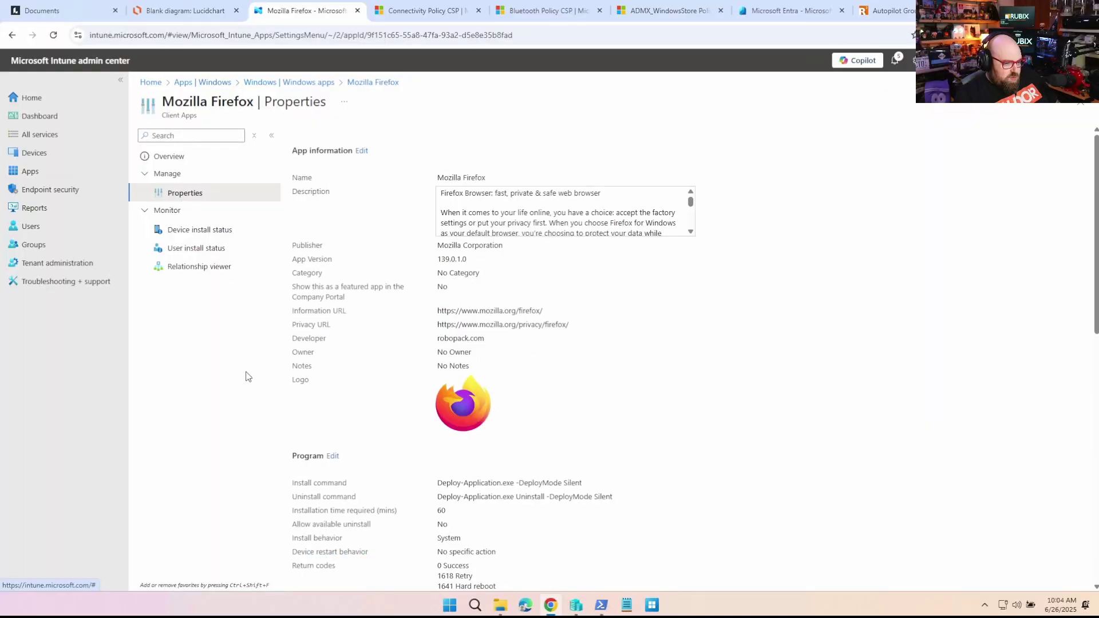
pyautogui.scroll(-10, 349, 343)
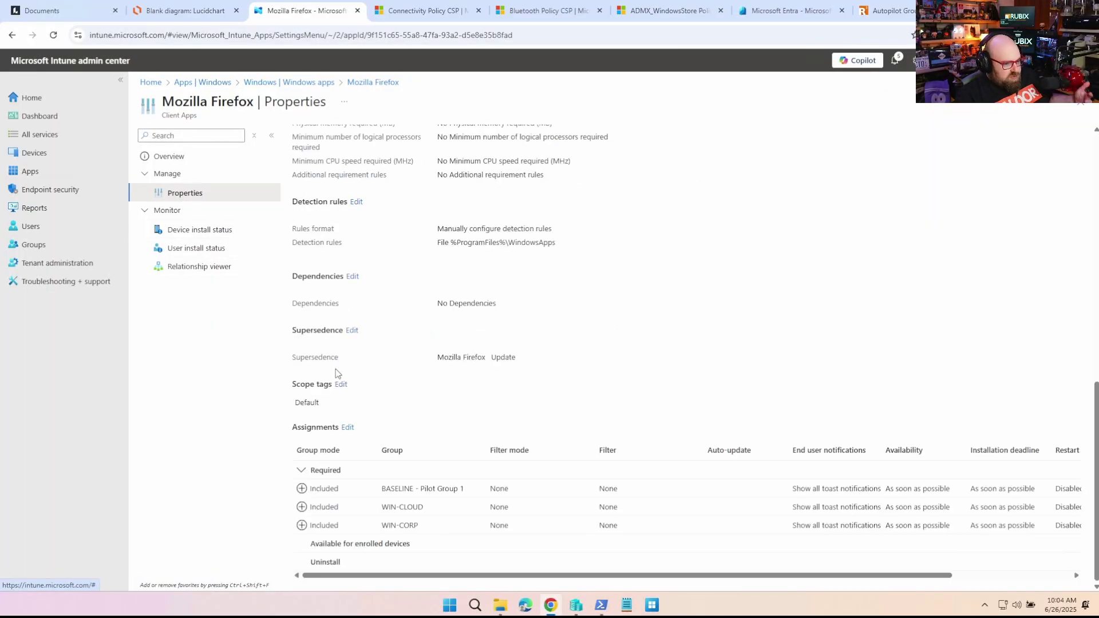
pyautogui.click(347, 428)
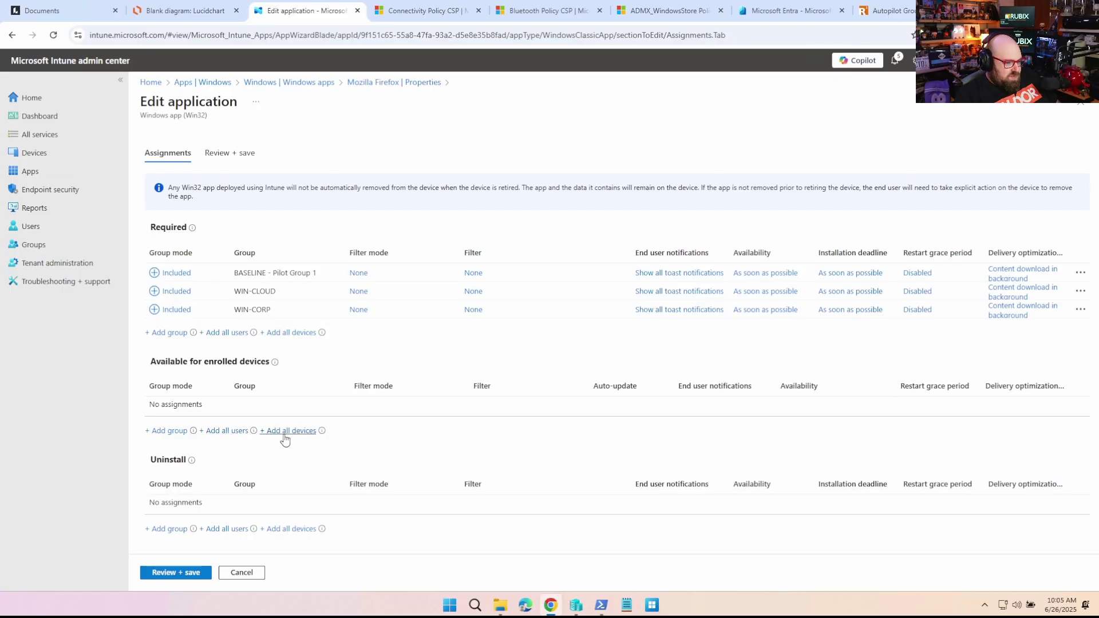
pyautogui.click(166, 431)
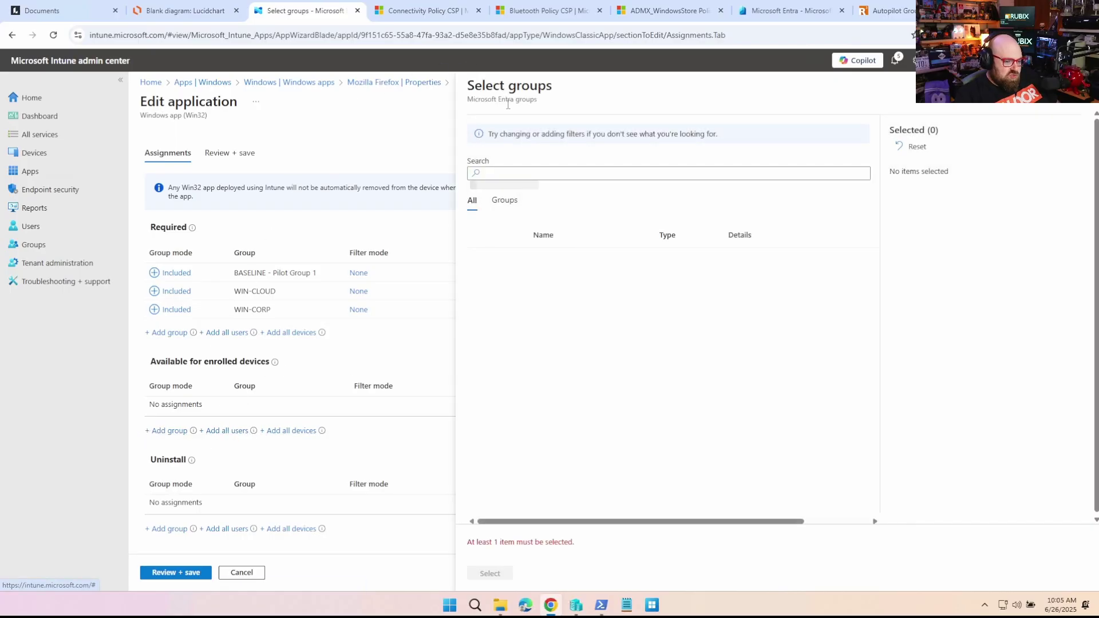
pyautogui.click(539, 172)
pyautogui.write('YOUTUBE')
pyautogui.click(482, 261)
pyautogui.click(484, 261)
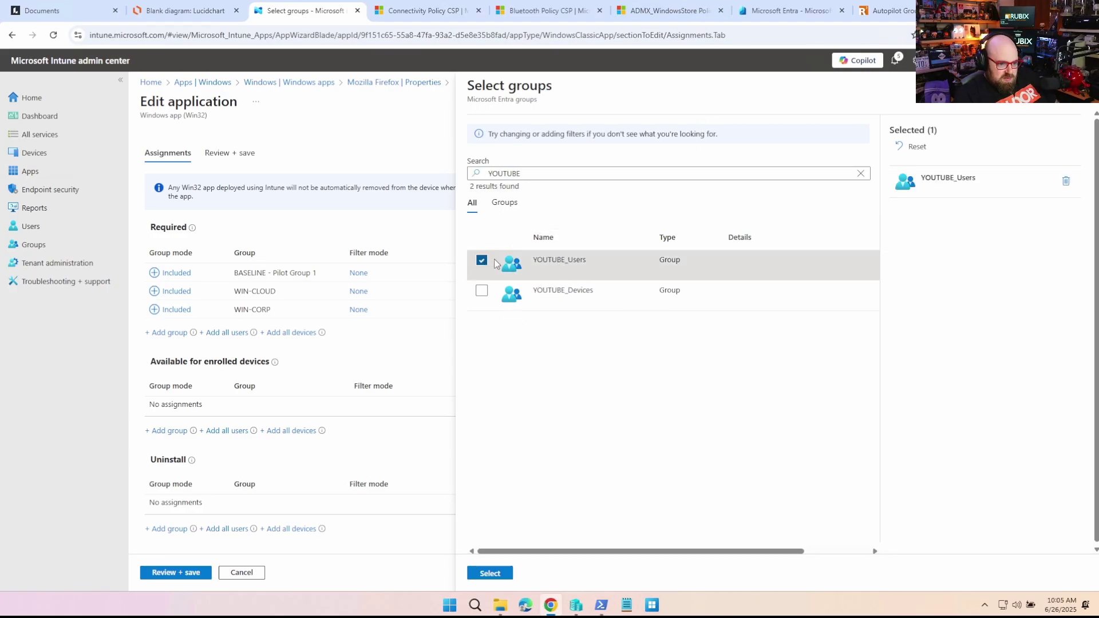
pyautogui.click(479, 574)
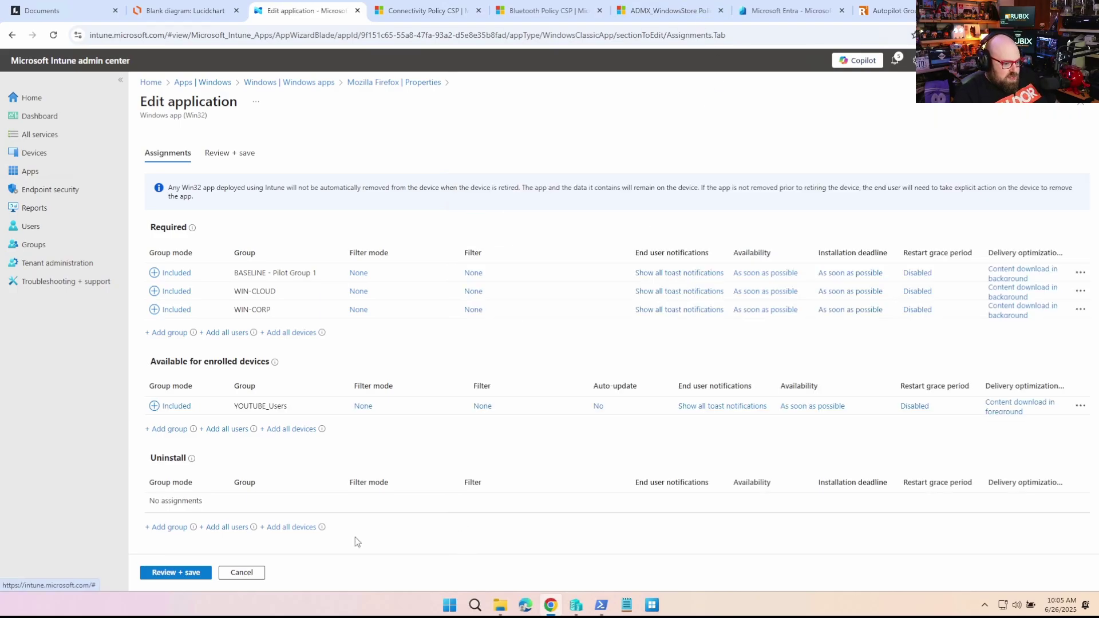
pyautogui.click(179, 572)
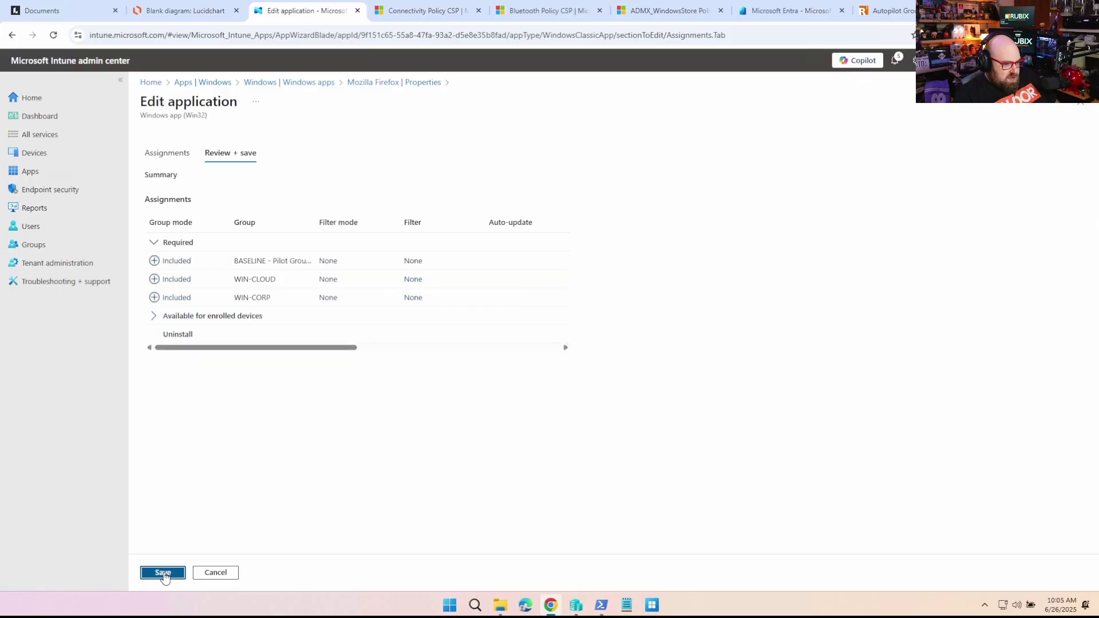
pyautogui.click(164, 573)
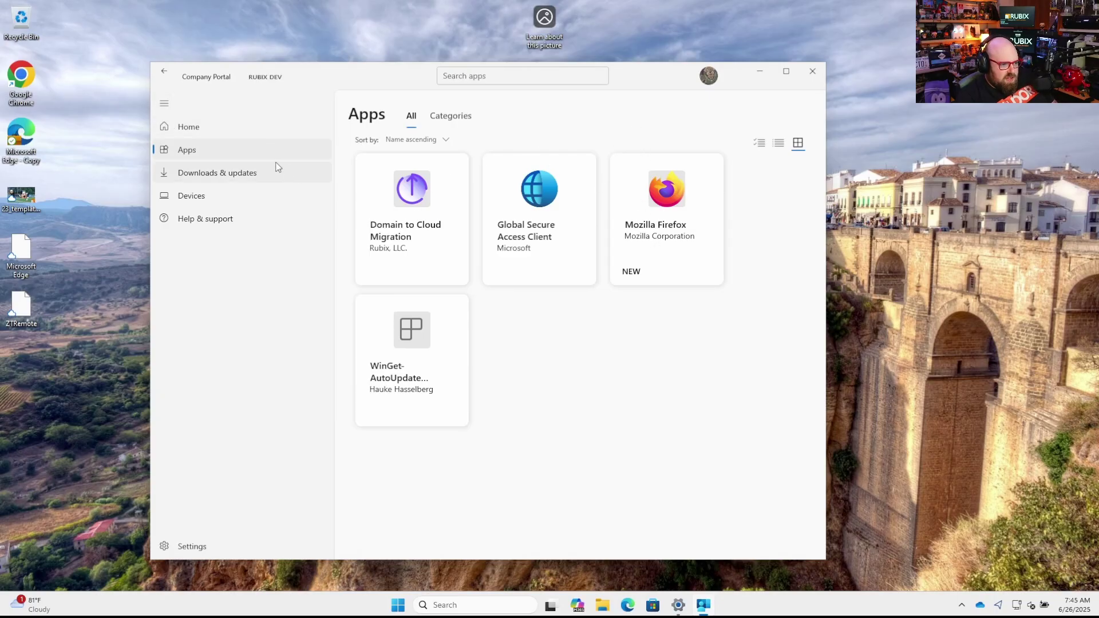
# - Install Mozilla Firefox from Company Portal, check Start for it, and close the portal
pyautogui.click(642, 228)
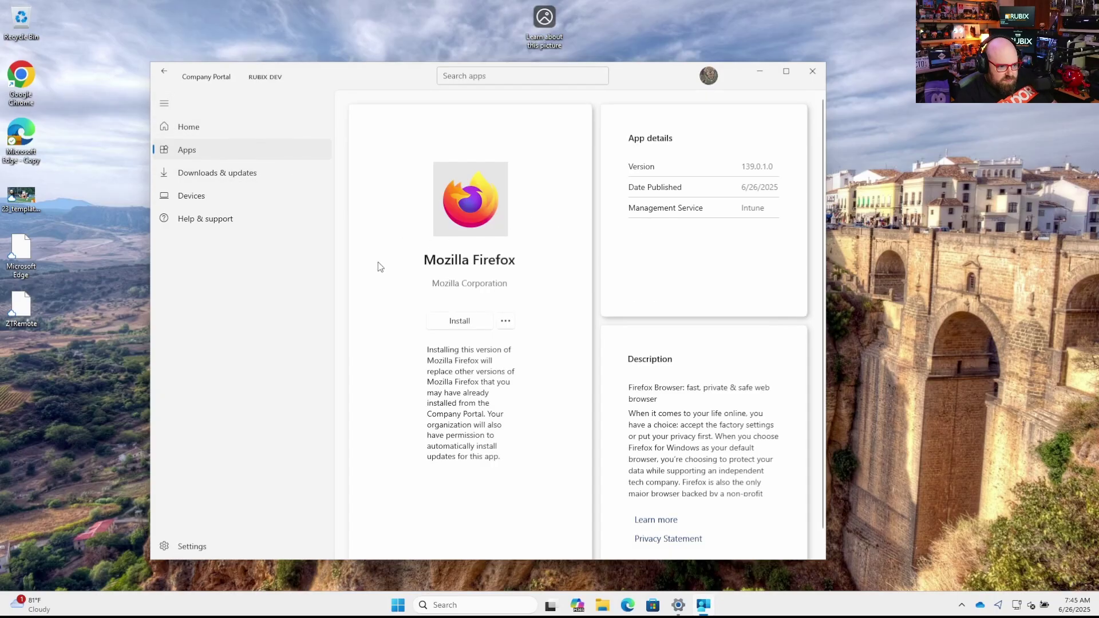
pyautogui.click(456, 322)
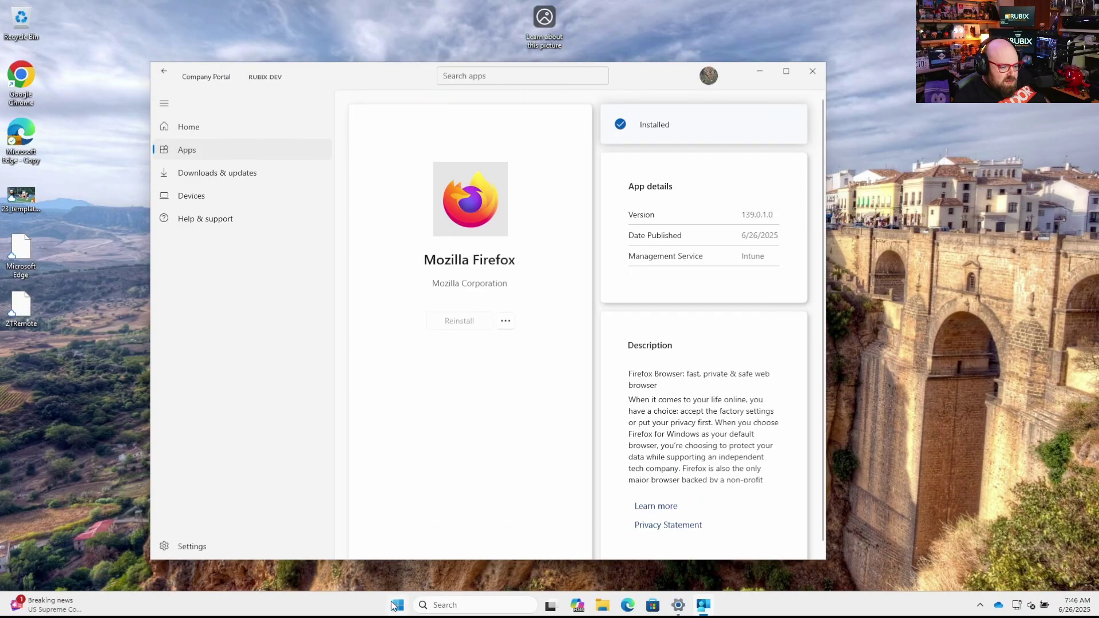
pyautogui.click(395, 605)
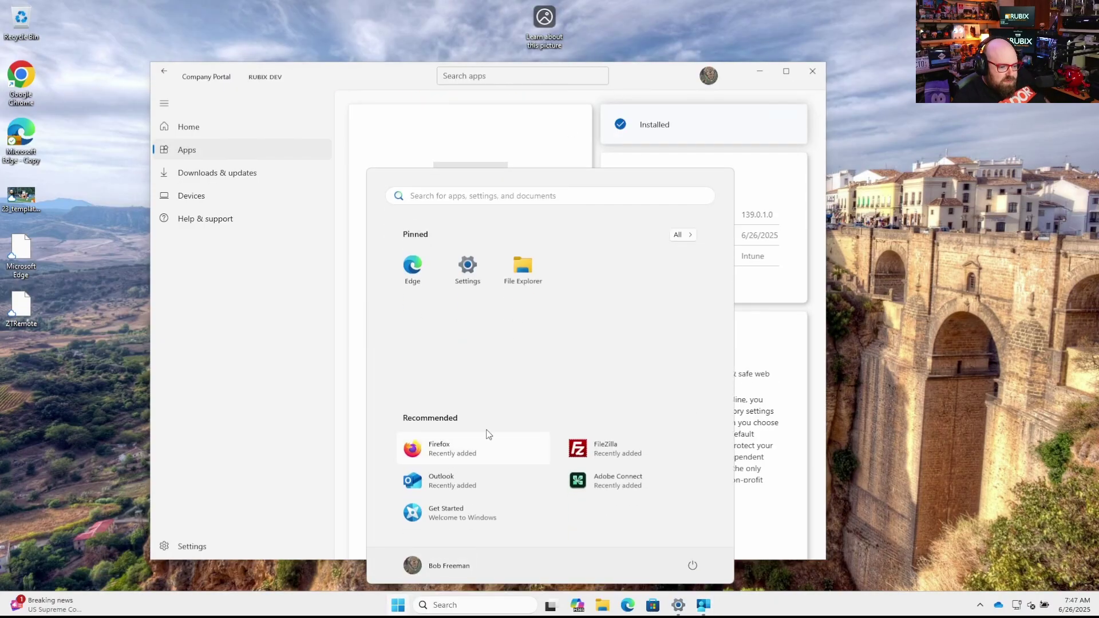
pyautogui.click(832, 69)
pyautogui.click(812, 71)
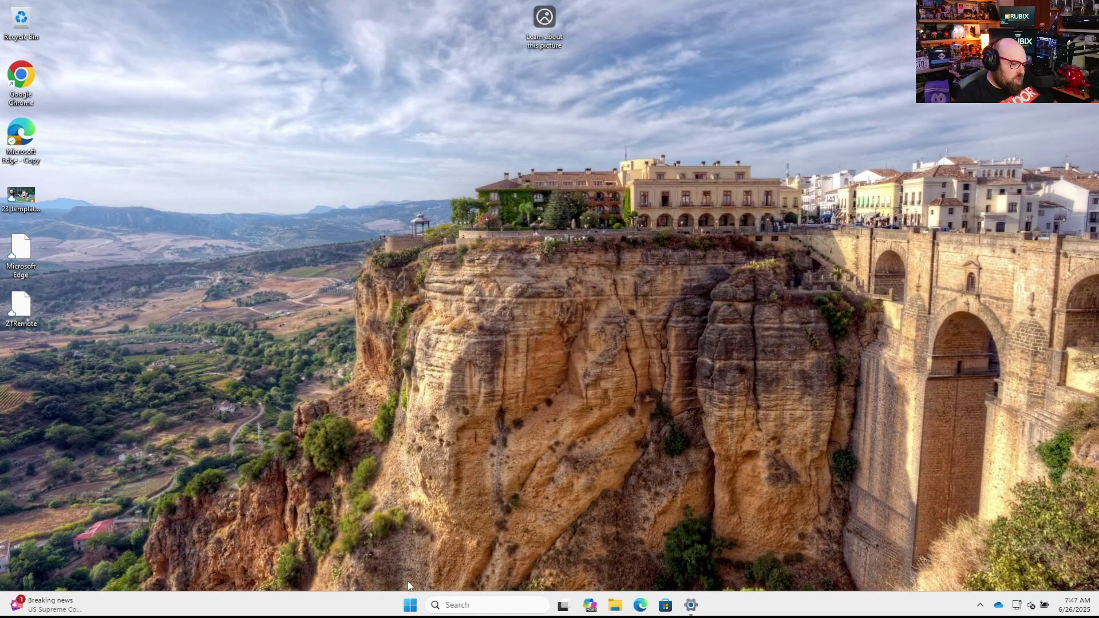
# - Sign in as the second user with their PIN and check Start for Firefox
pyautogui.click(411, 610)
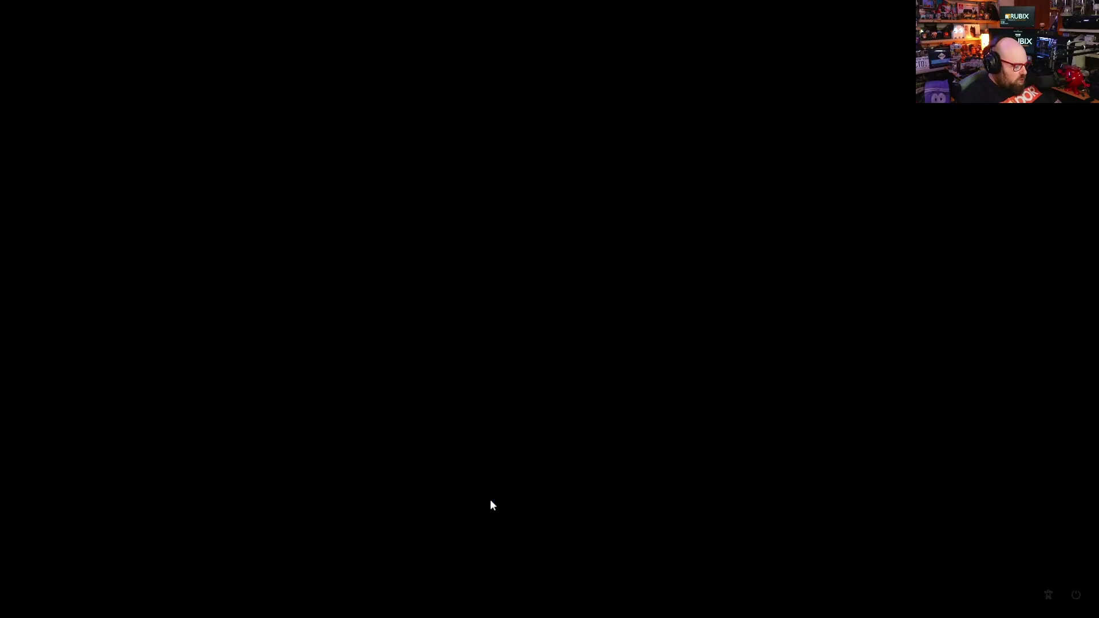
pyautogui.write('•••••')
pyautogui.press('Return')
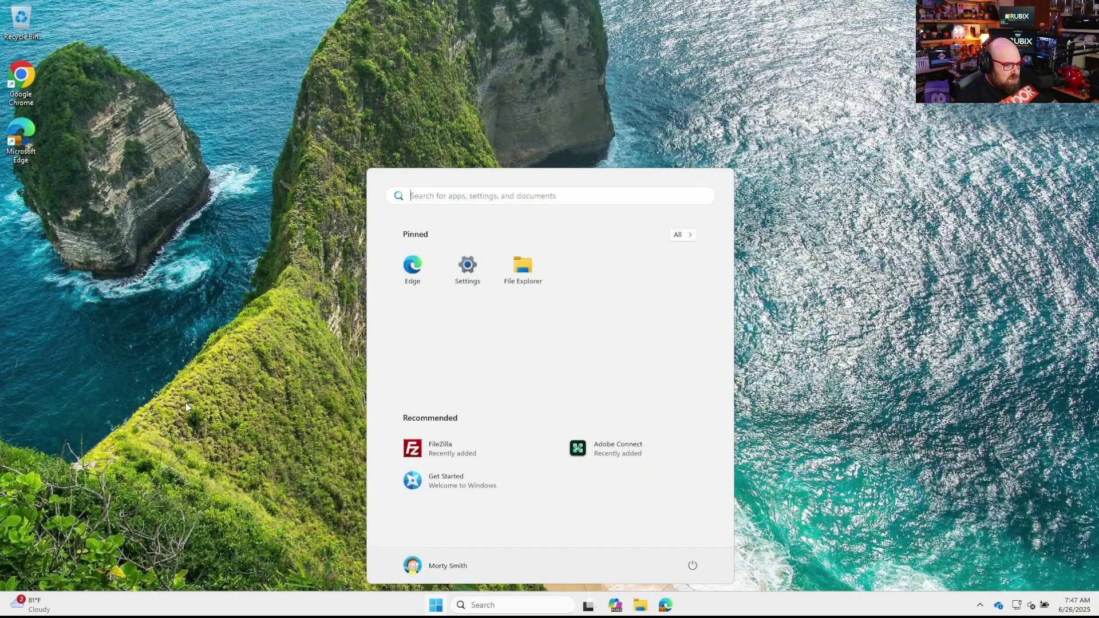
pyautogui.click(185, 406)
pyautogui.click(435, 605)
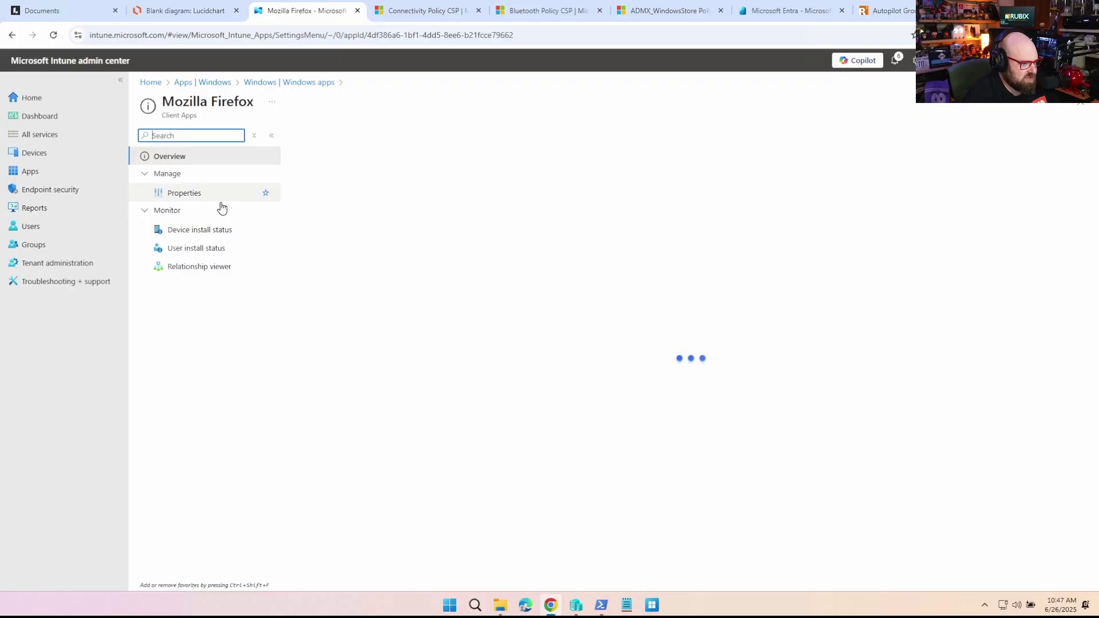
# - Open the Mozilla Firefox 139.0.4.0 app's properties and edit its Program settings
pyautogui.click(223, 210)
pyautogui.click(216, 197)
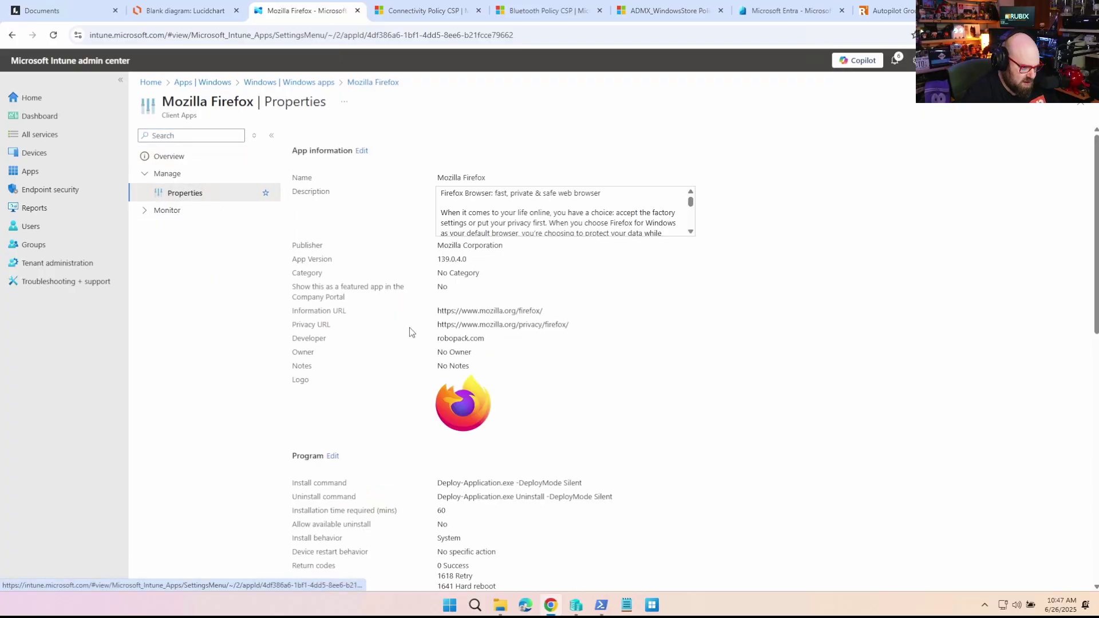
pyautogui.scroll(-2, 409, 312)
pyautogui.click(333, 337)
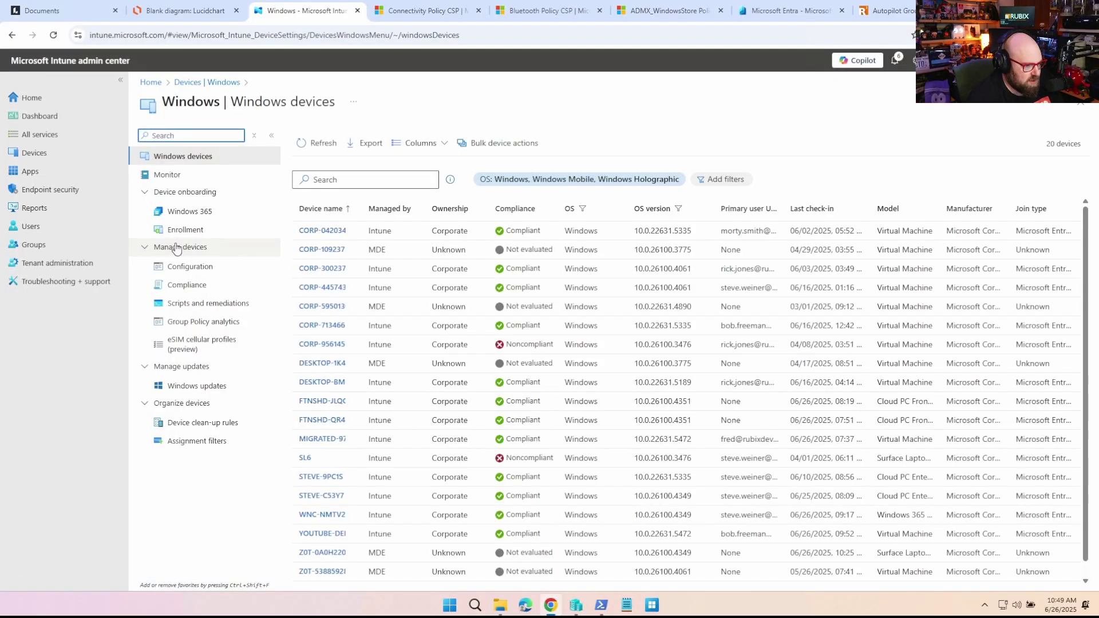
# - Open YOUTUBE-DEMO's Managed Apps and show the apps for Device without user
pyautogui.scroll(-1, 320, 498)
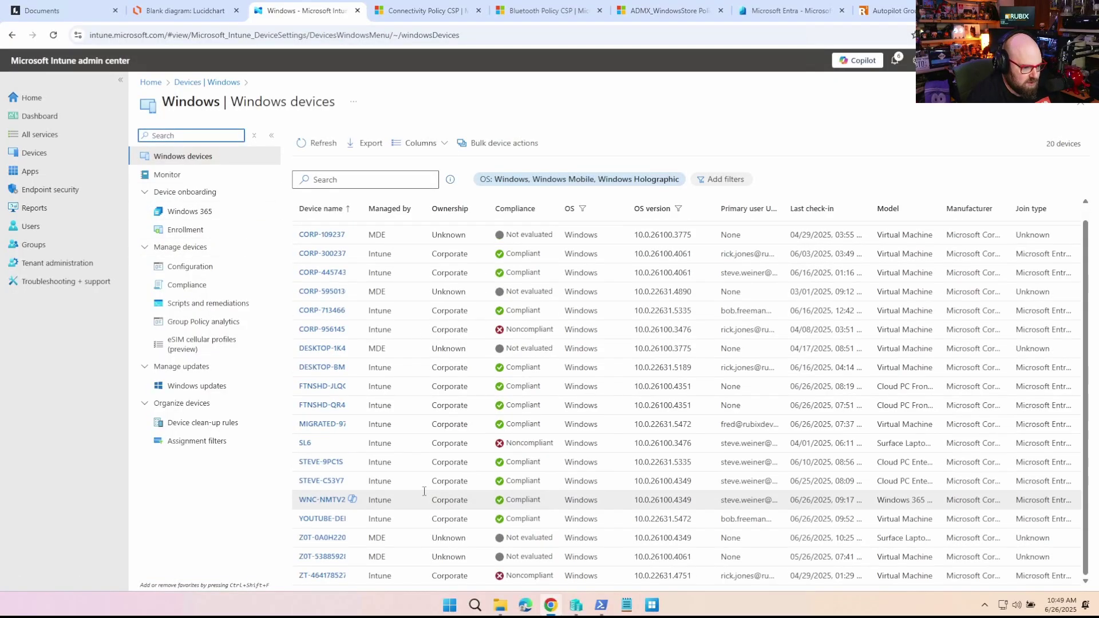
pyautogui.click(321, 521)
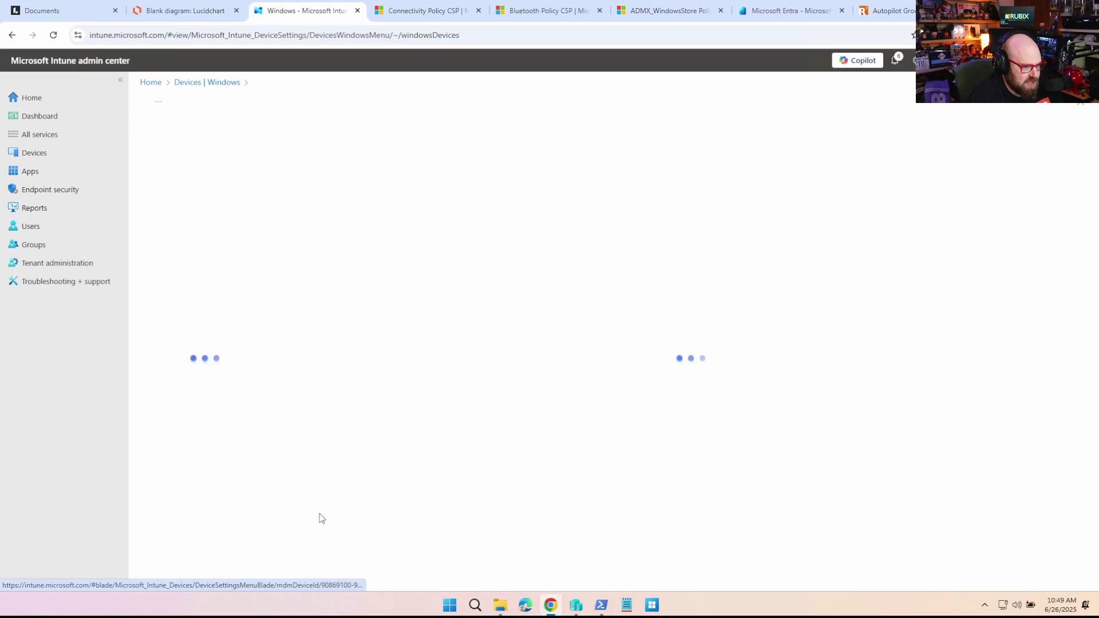
pyautogui.click(202, 432)
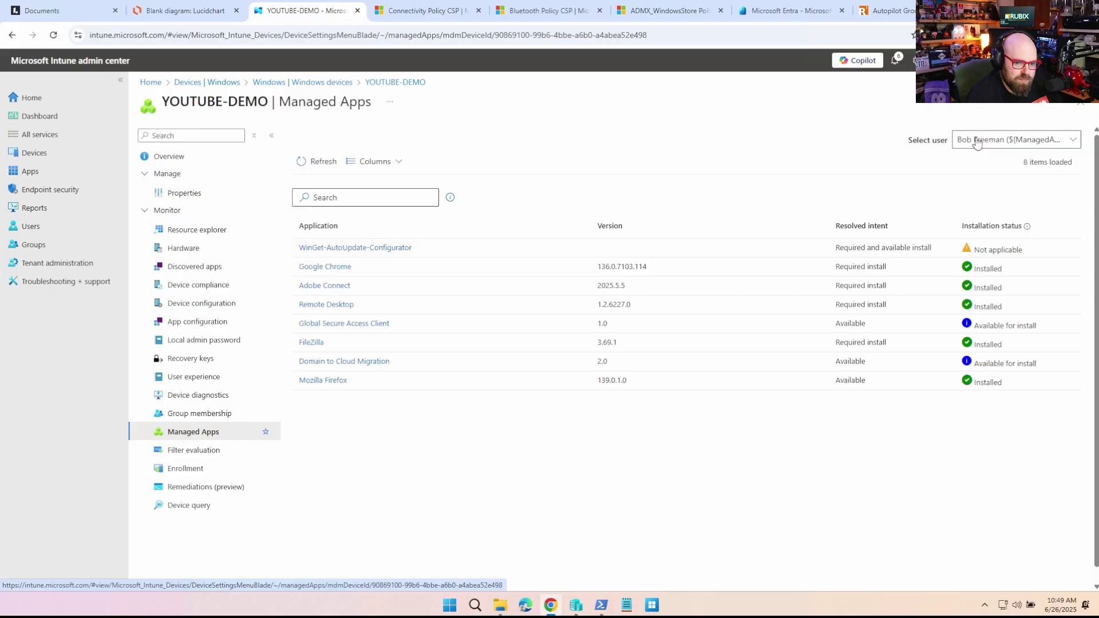
pyautogui.click(976, 142)
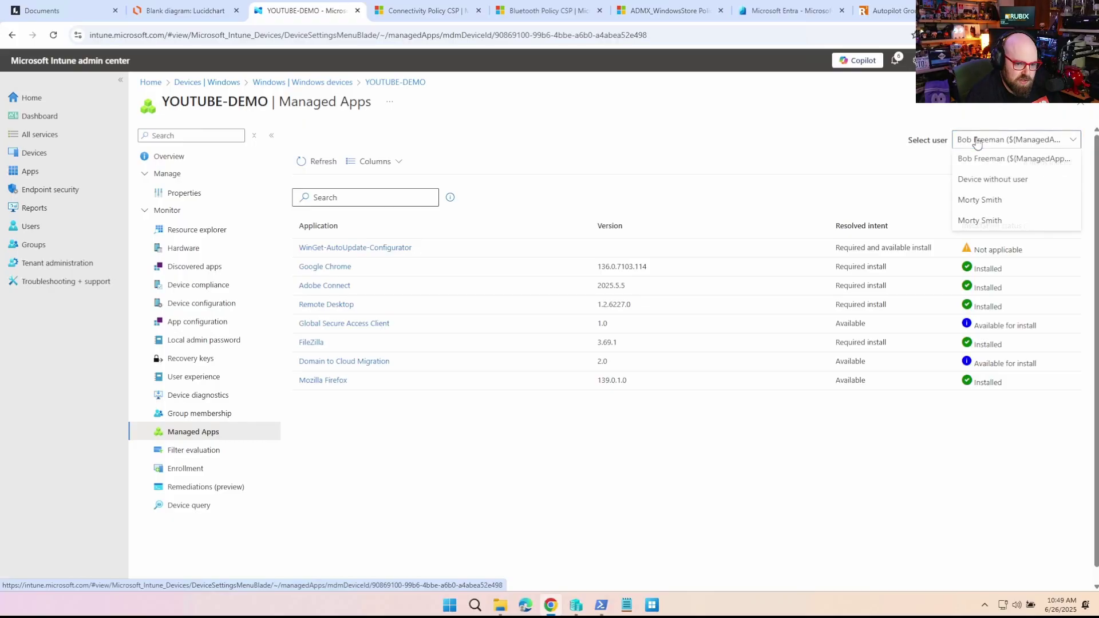
pyautogui.click(1009, 181)
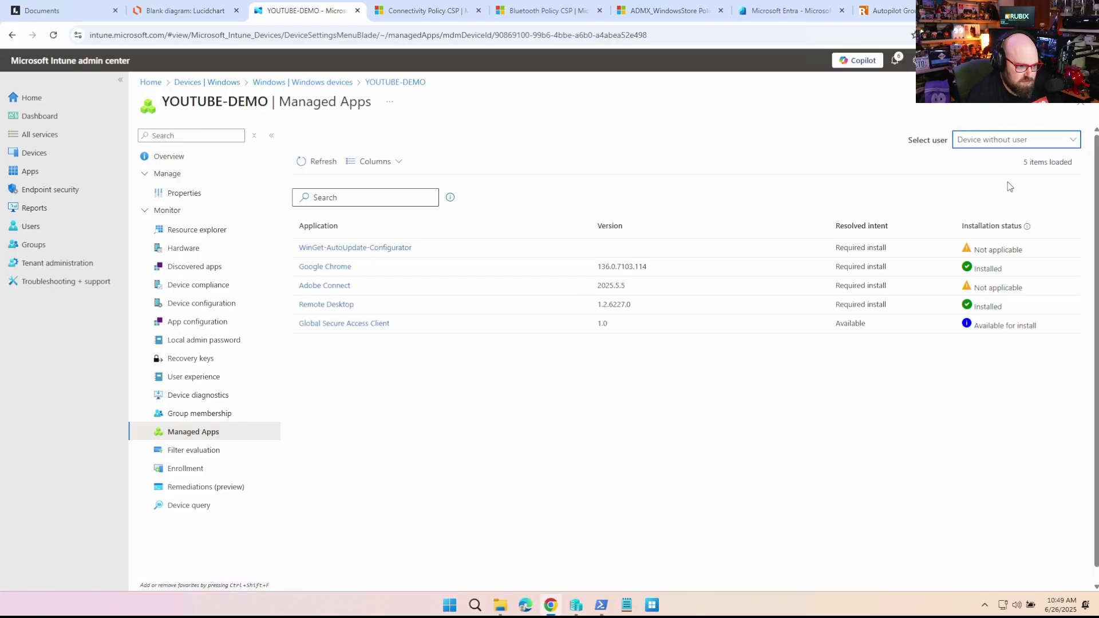
# - View the second user's and primary user's managed apps, then return to Device without user
pyautogui.click(1005, 147)
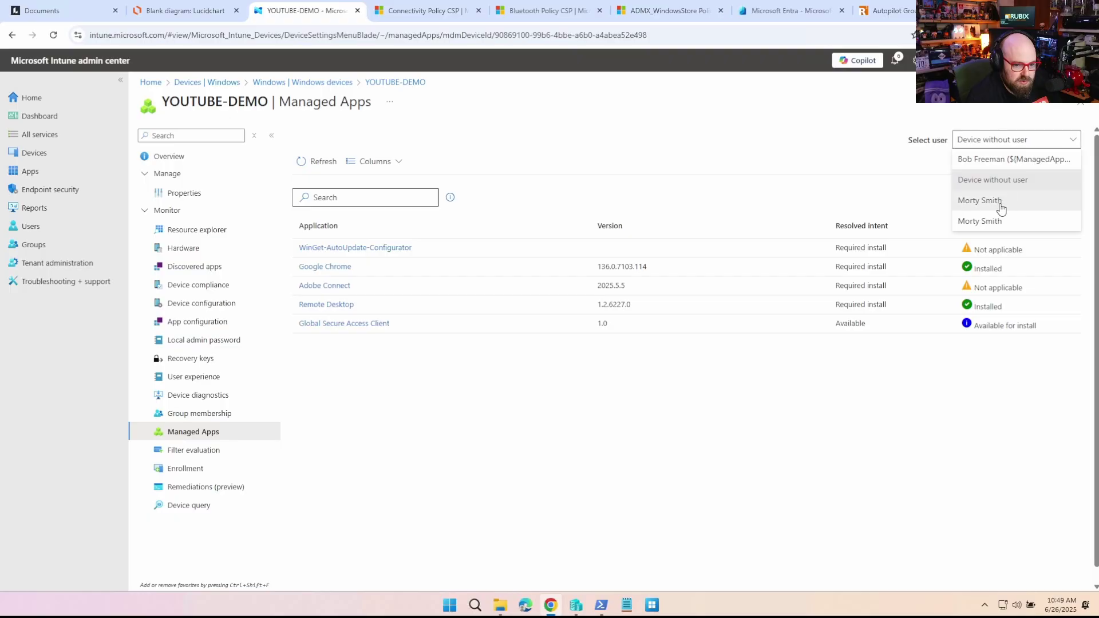
pyautogui.click(1000, 202)
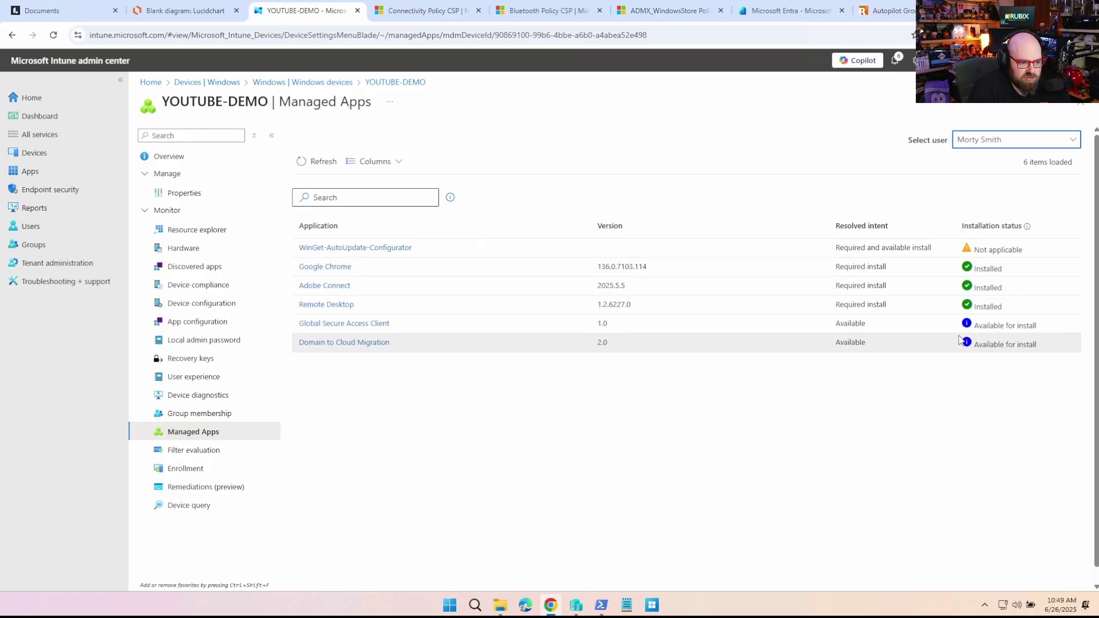
pyautogui.click(999, 141)
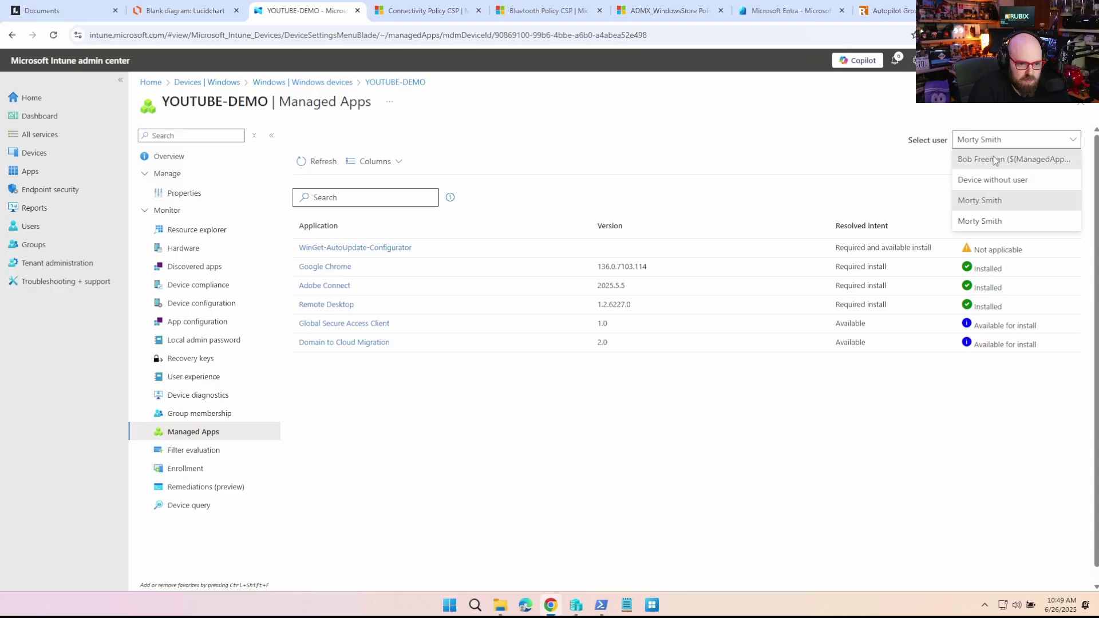
pyautogui.click(996, 161)
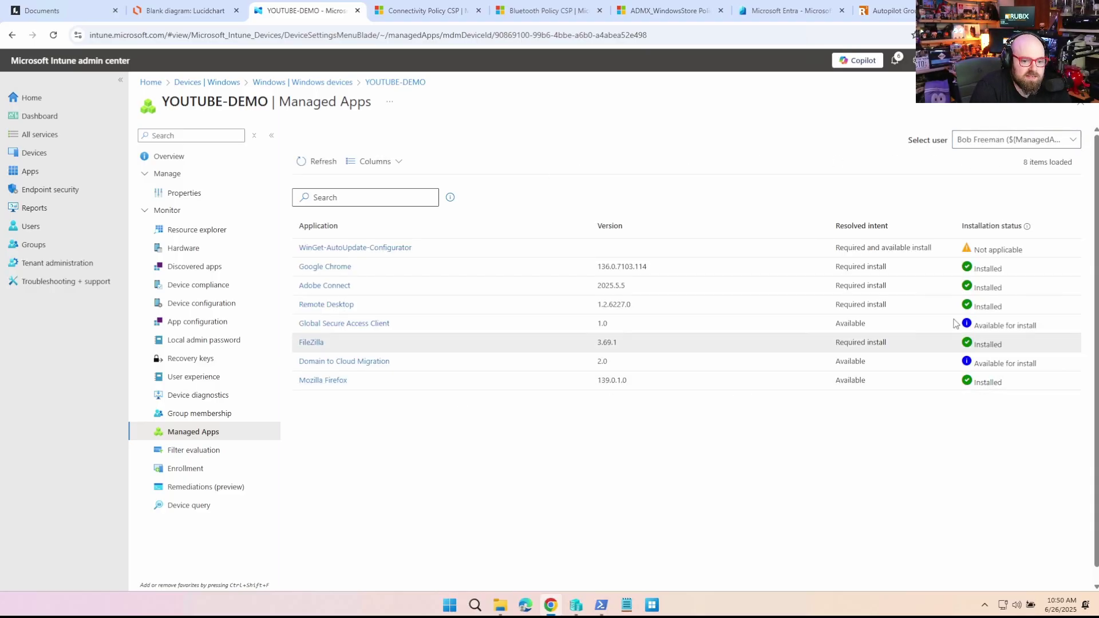
pyautogui.click(982, 141)
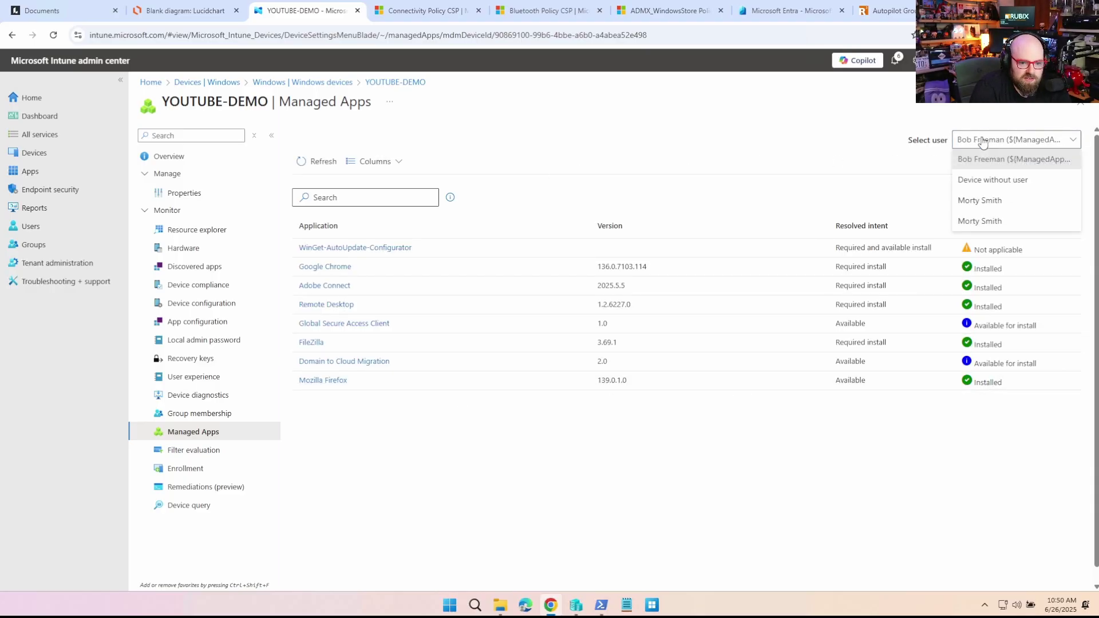
pyautogui.click(991, 181)
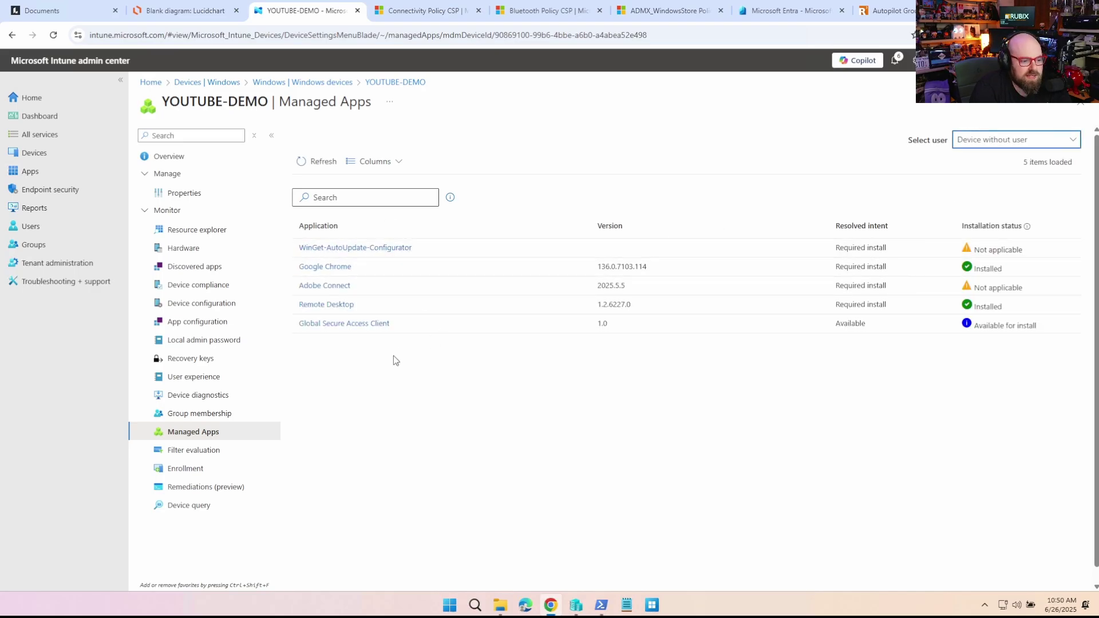